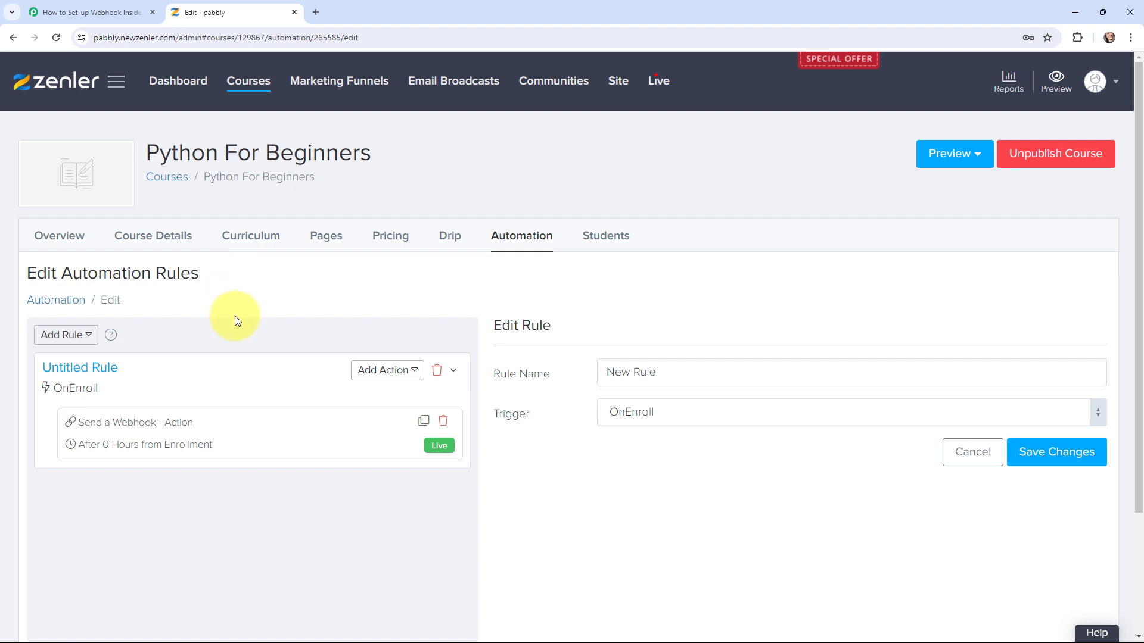
Switch to the 'How to Set-up Webhook Inside Zenler' workflow in Pabbly Connect
left_click(76, 12)
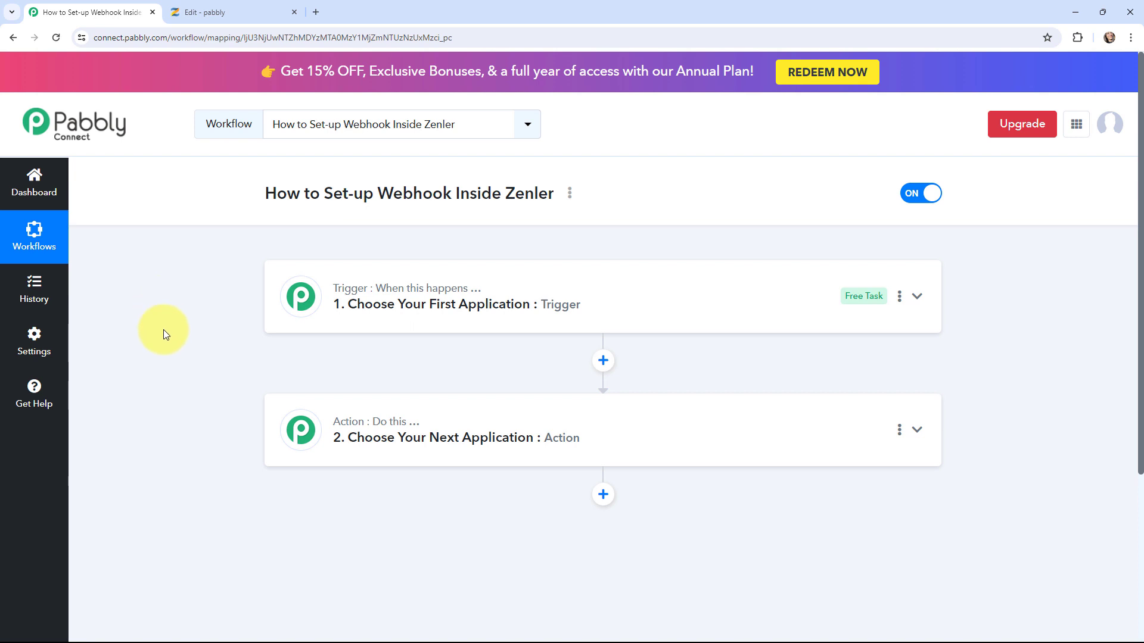
Set the trigger app to Zenler with the 'New Enrollment to a Course' event
left_click(299, 275)
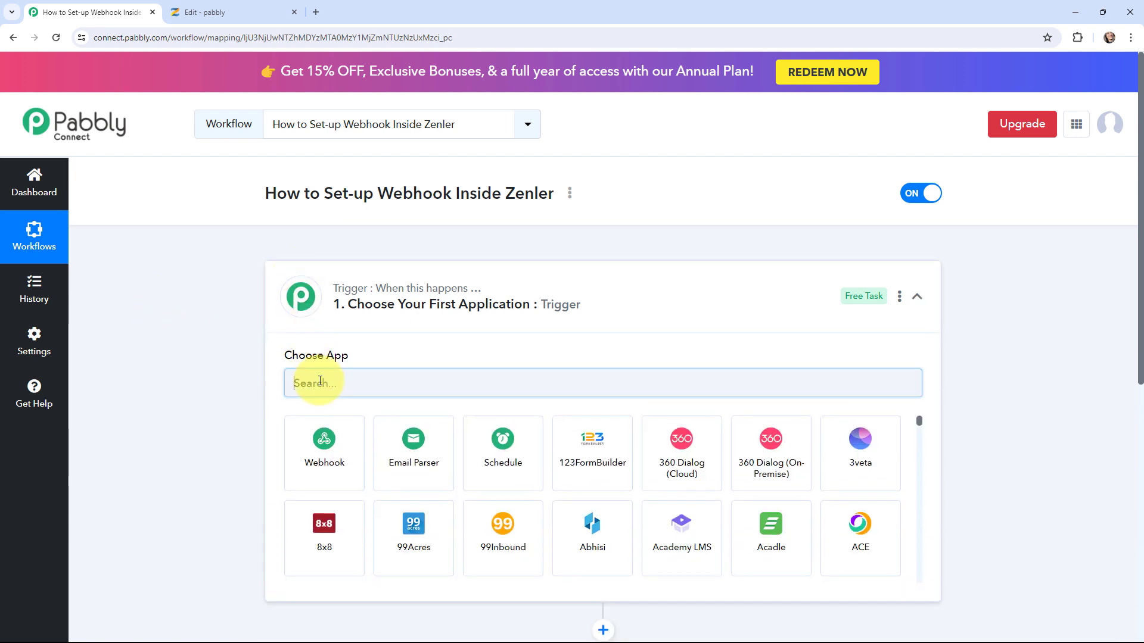
left_click(315, 381)
type("zenler")
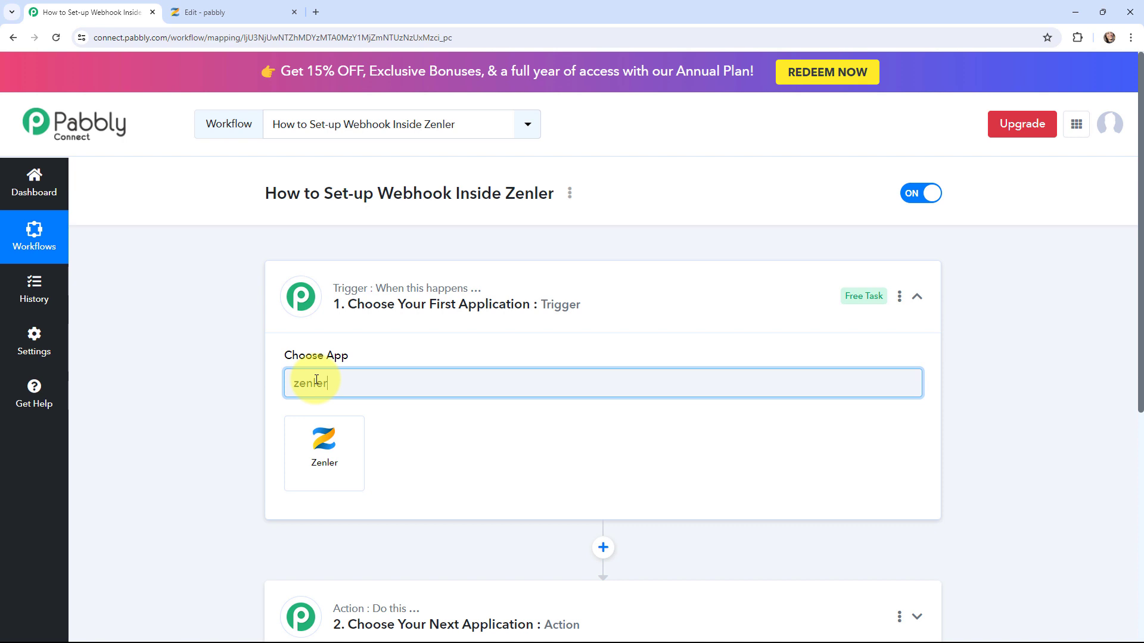
left_click(320, 451)
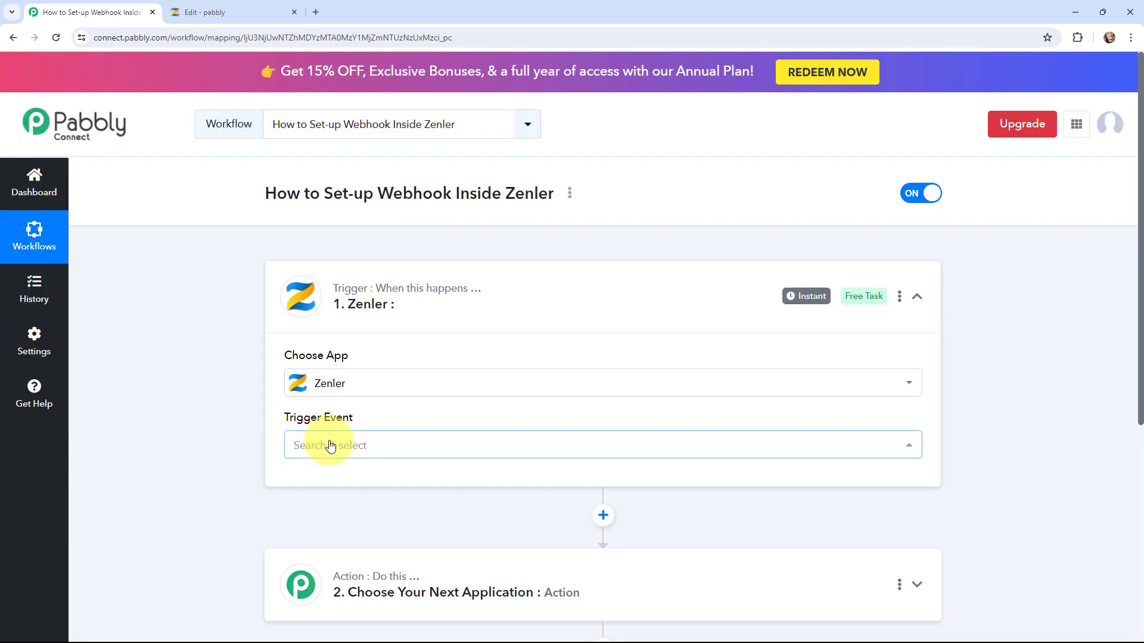
left_click(330, 446)
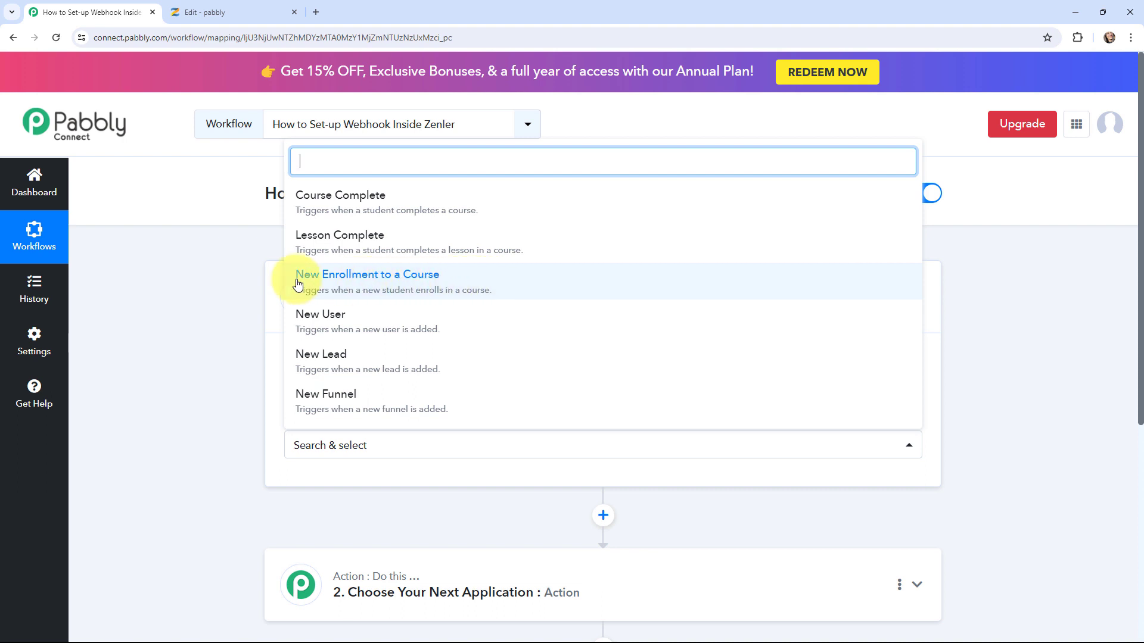
left_click(420, 281)
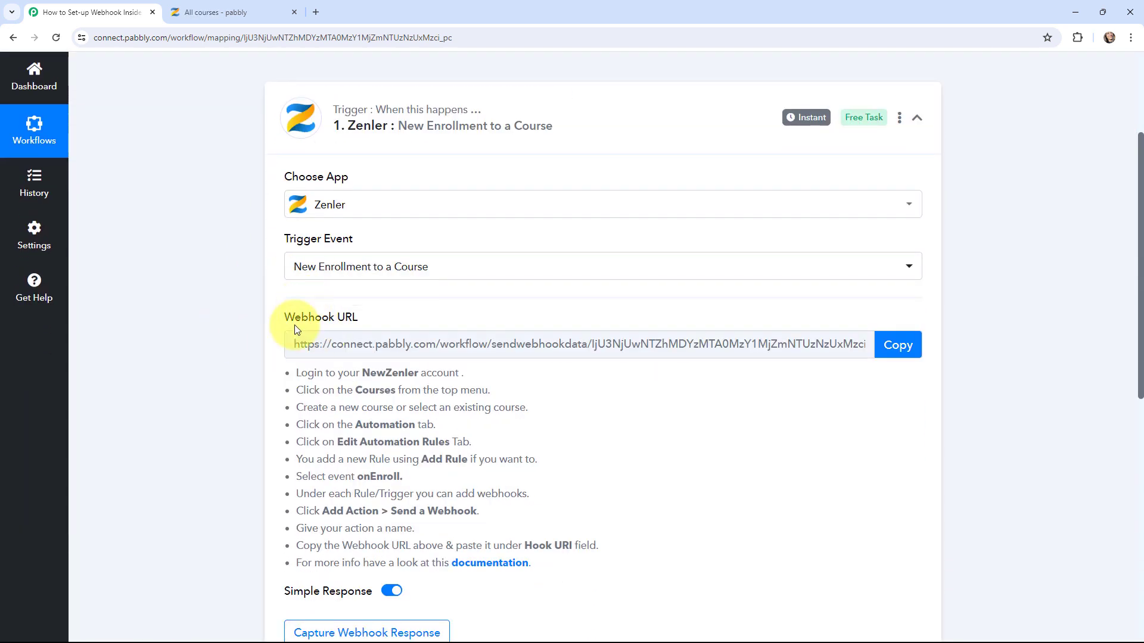
Review the webhook setup instructions, then go to the Zenler courses page
left_click_drag(318, 420, 528, 566)
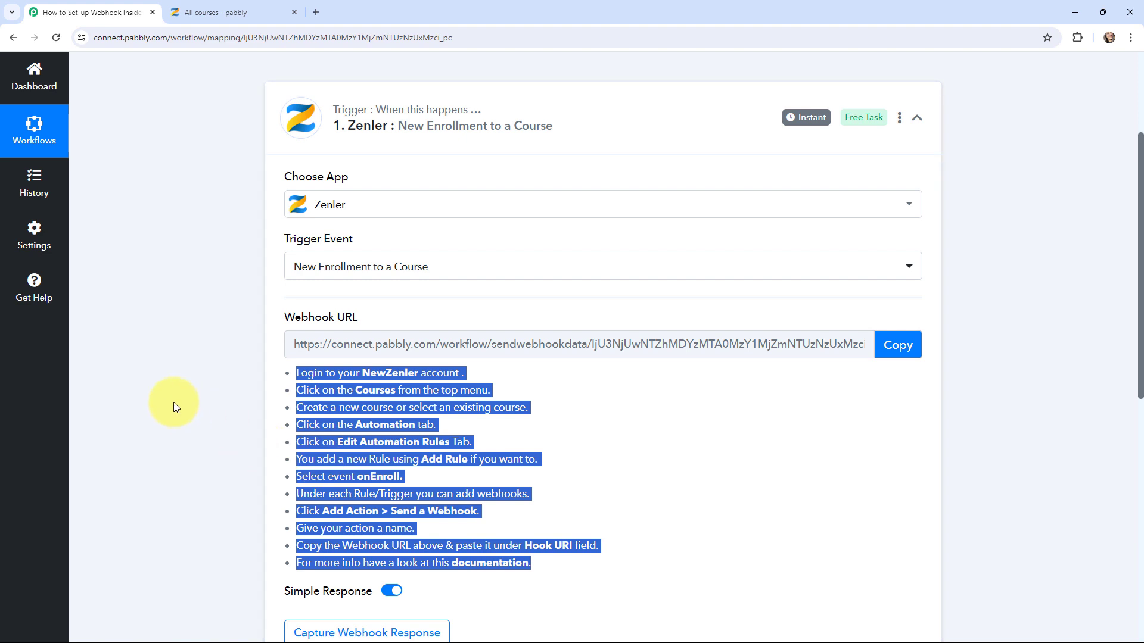
left_click(157, 409)
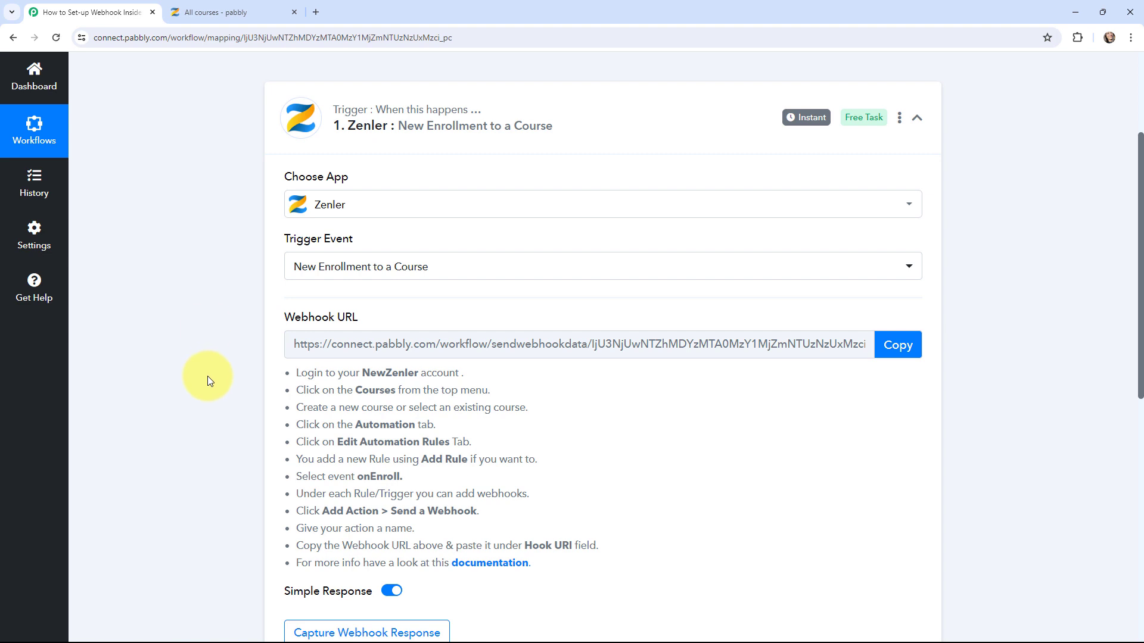
left_click(224, 12)
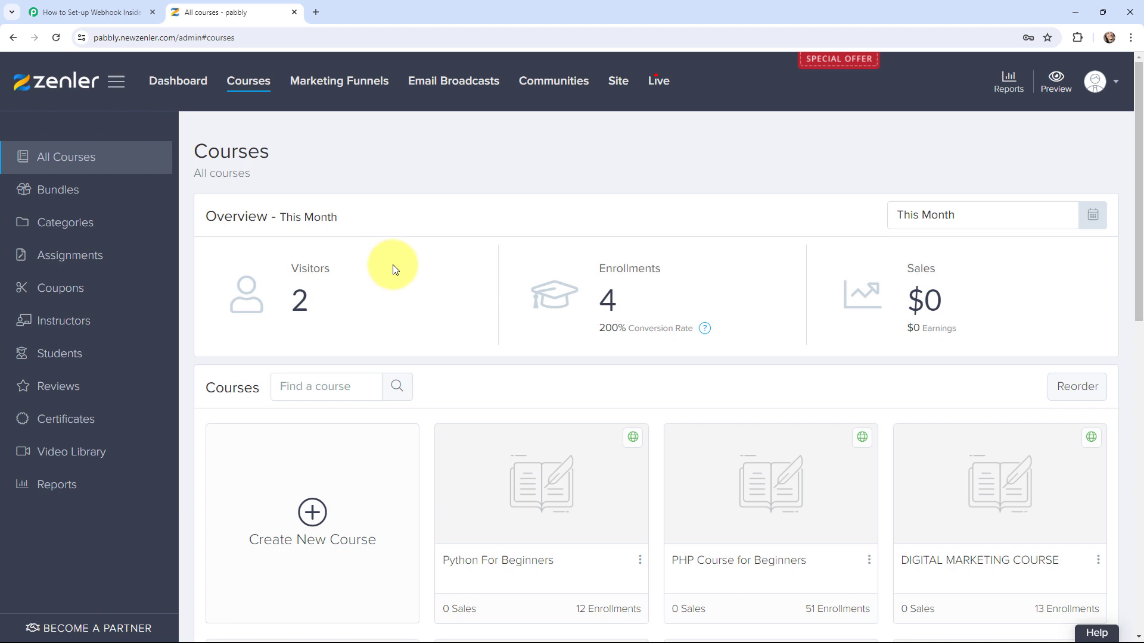
Open the Python For Beginners course and go to its empty Automation section
scroll(432, 286, "down", 2)
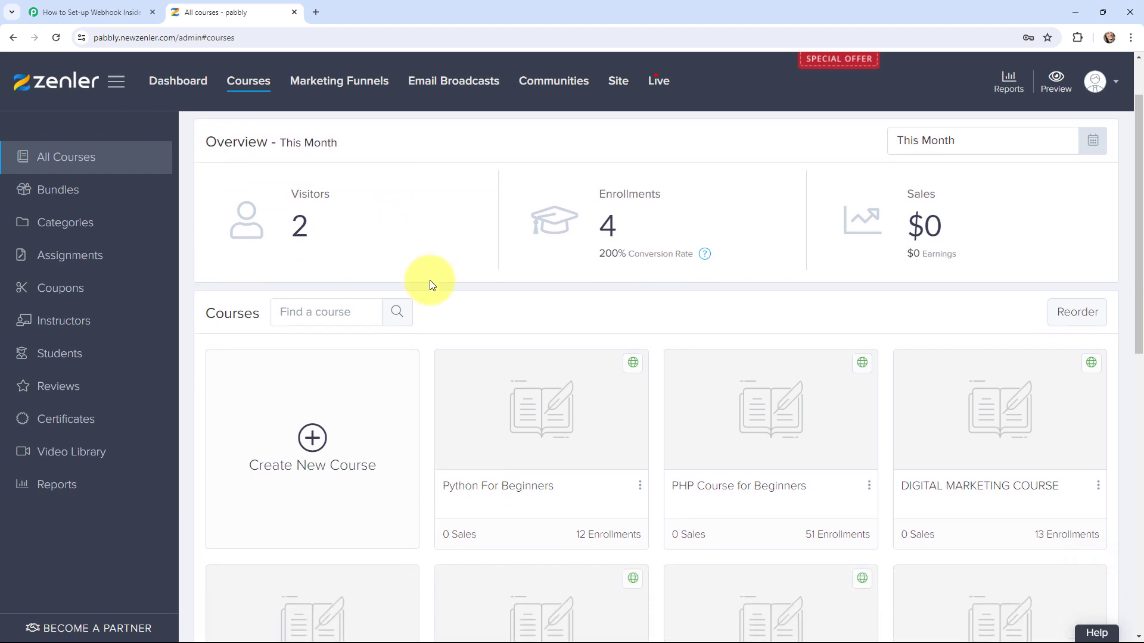
scroll(428, 295, "down", 1)
scroll(427, 298, "down", 2)
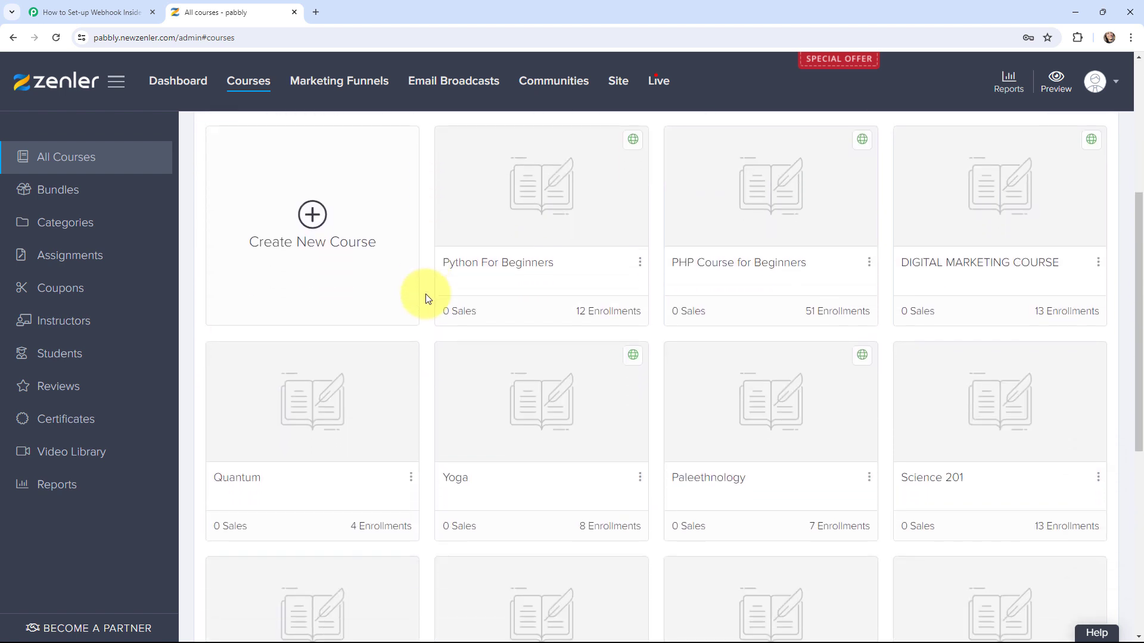
scroll(426, 298, "up", 2)
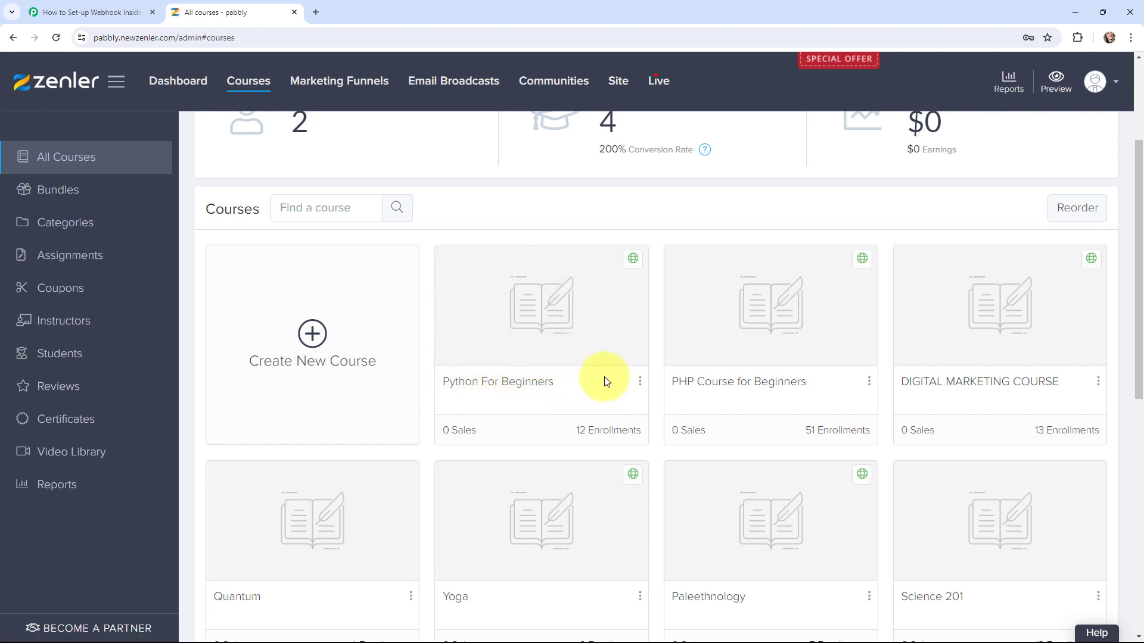
left_click(557, 332)
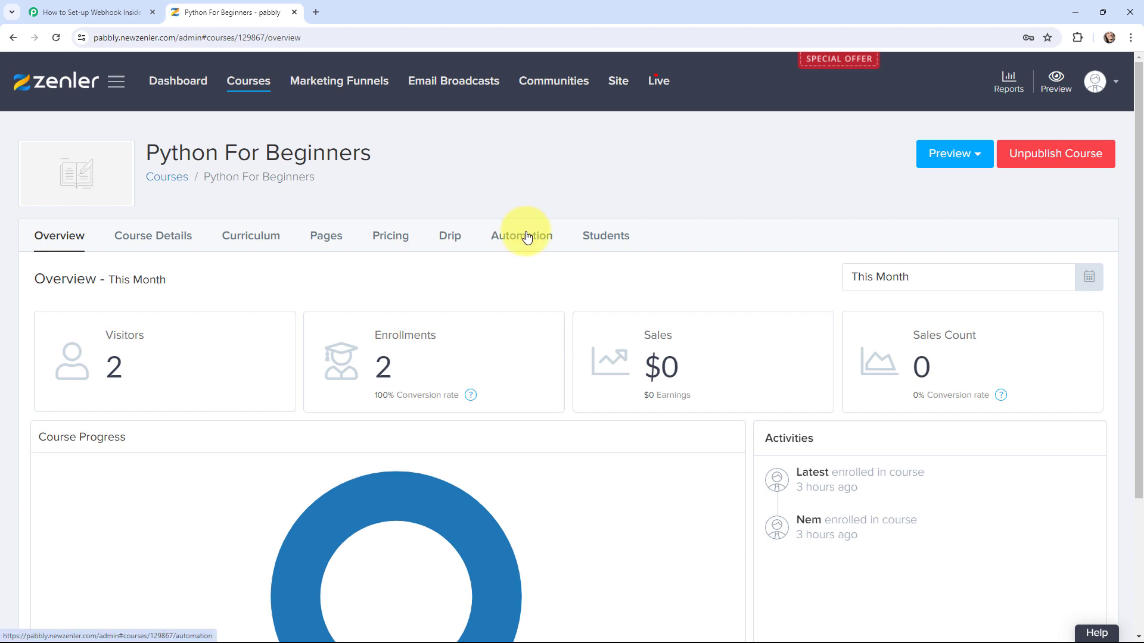
left_click(527, 236)
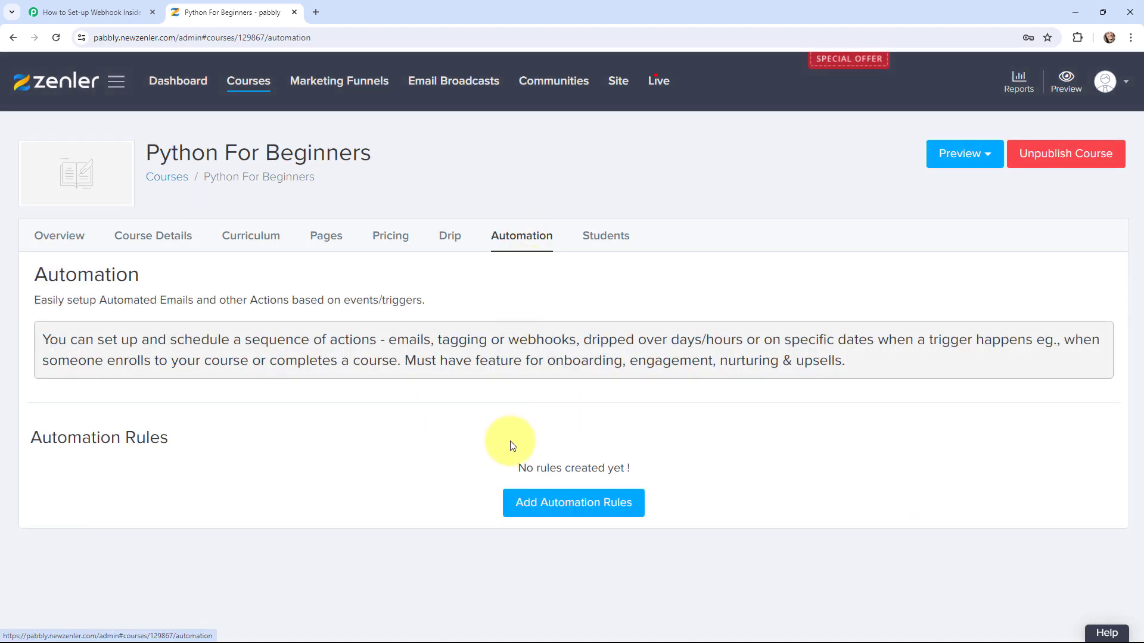
Add an OnEnroll rule named 'Student Rule' and save it
left_click(569, 506)
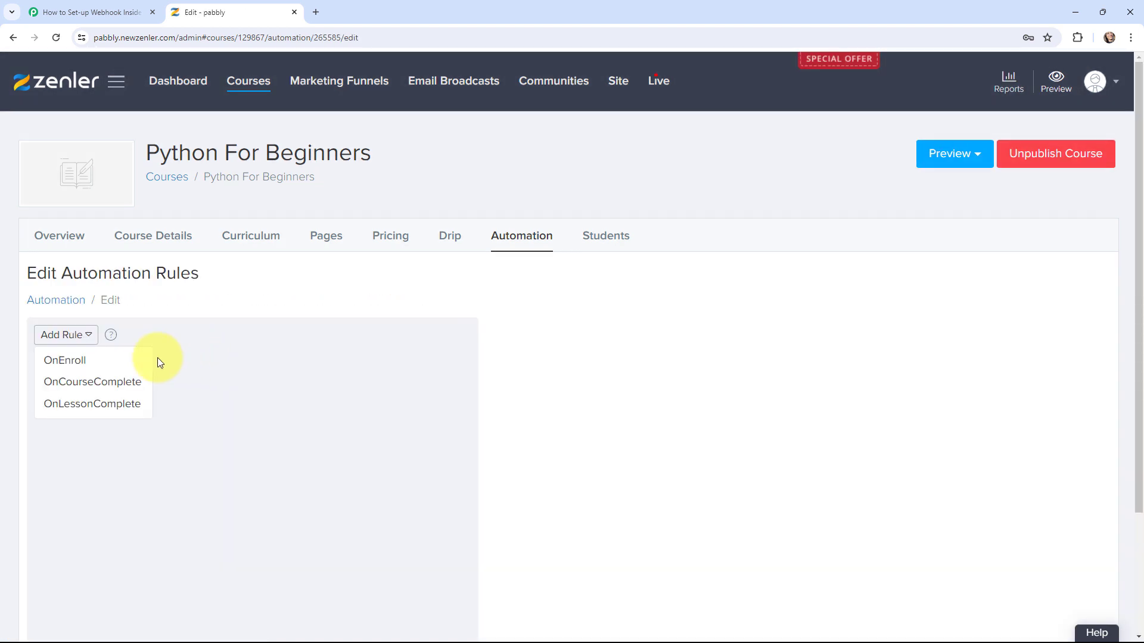
left_click(88, 360)
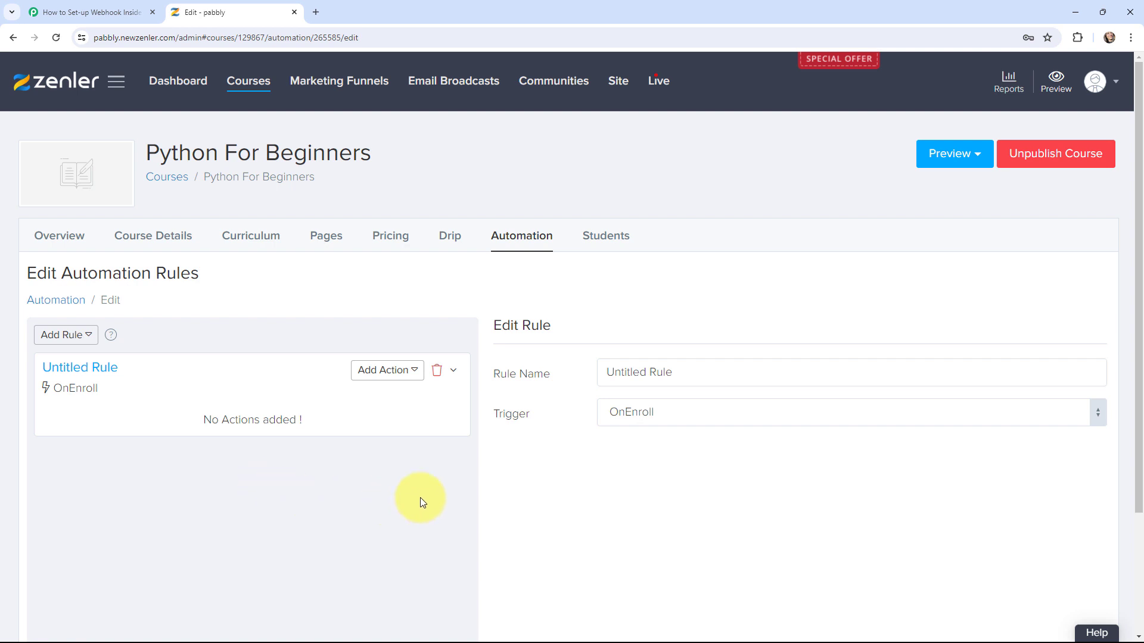
left_click_drag(674, 372, 588, 391)
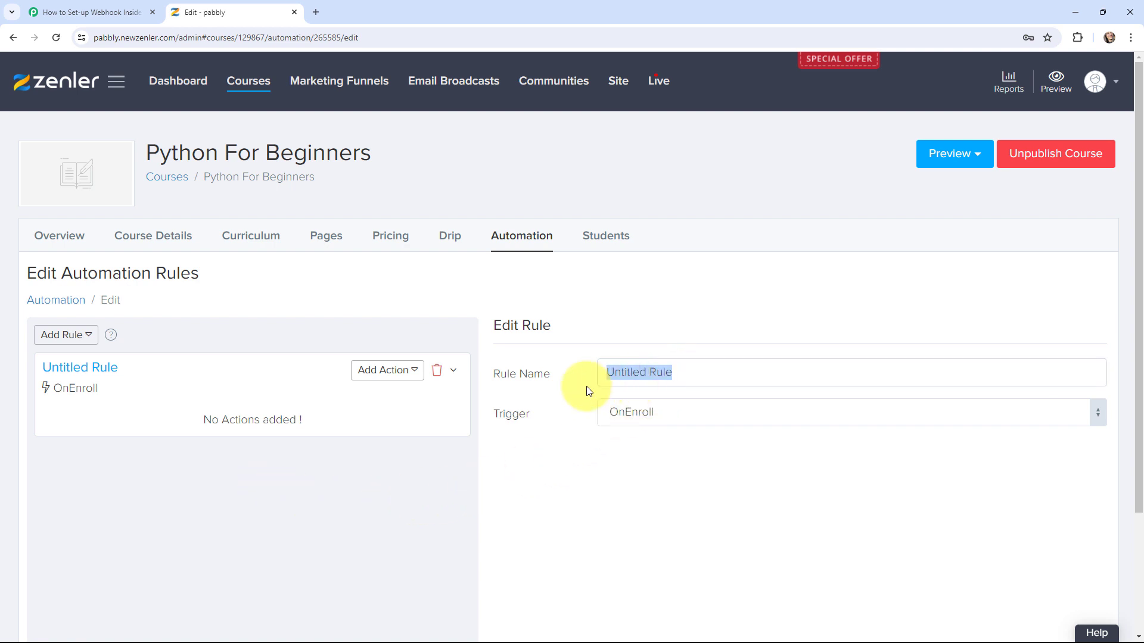
key("BackSpace")
type("Stu")
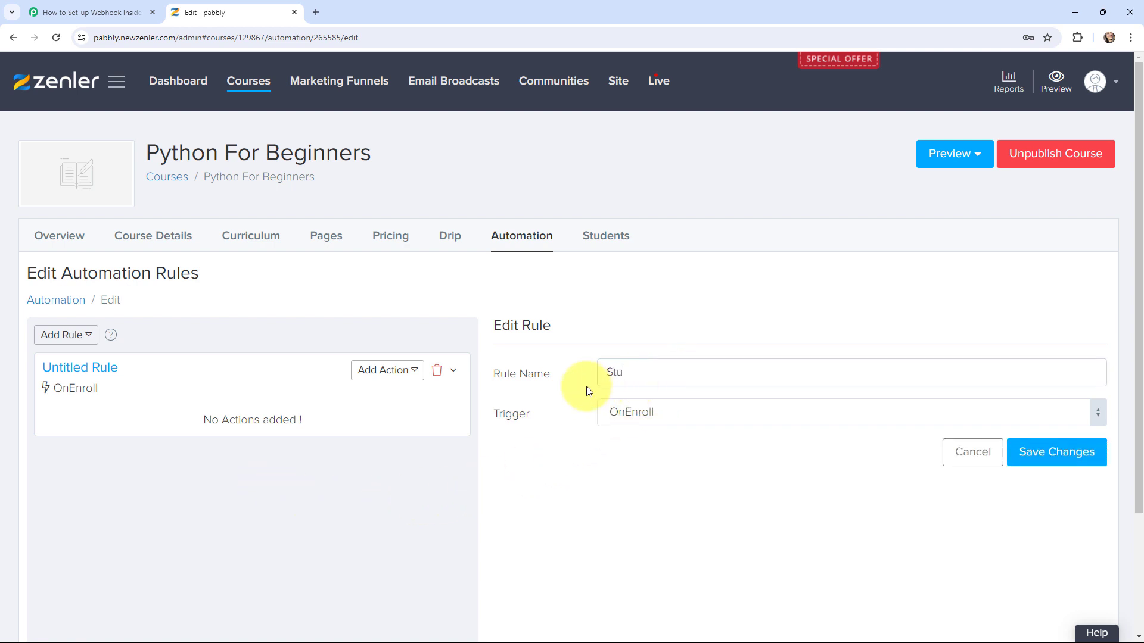
type("dent Rule")
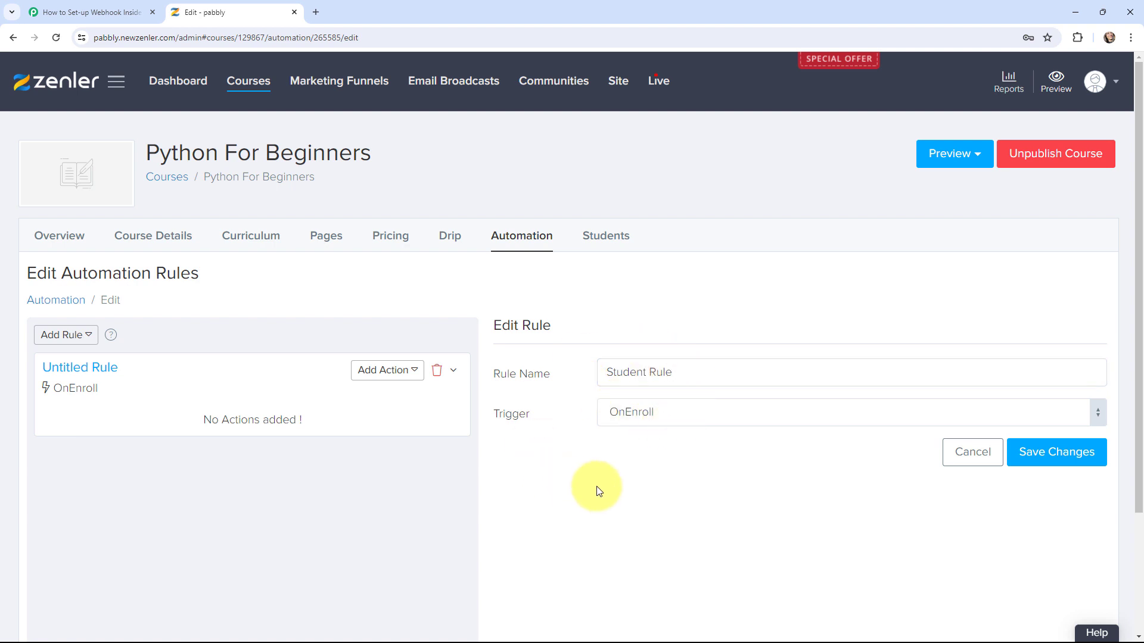
left_click(1041, 455)
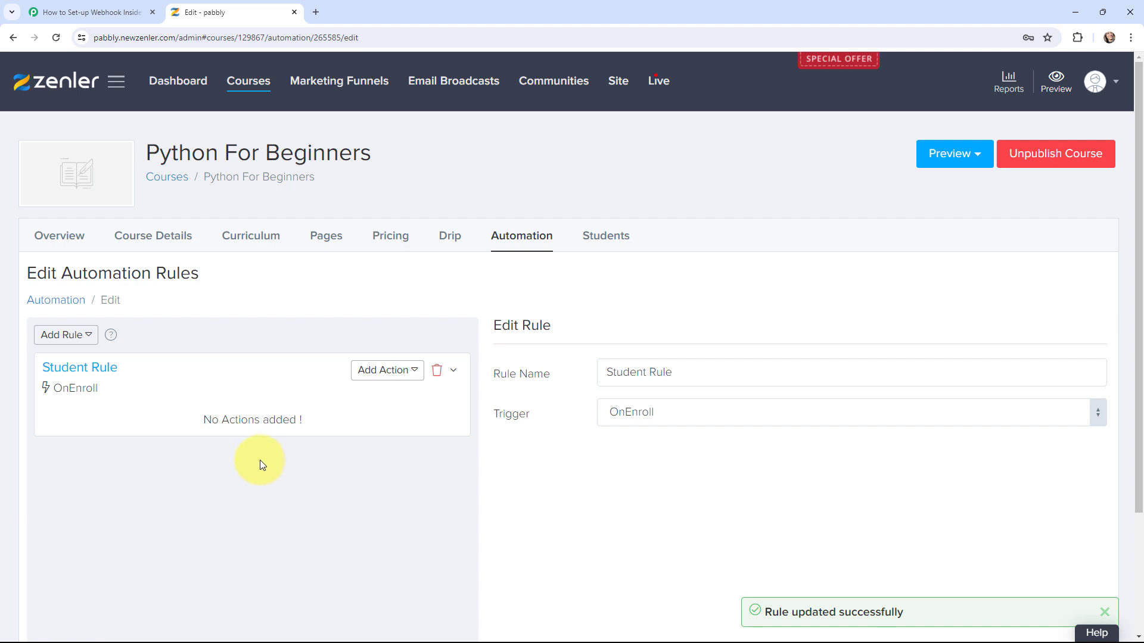
Add a Send a Webhook action named 'Enrollment' to Student Rule, then go to the Pabbly workflow
left_click(384, 372)
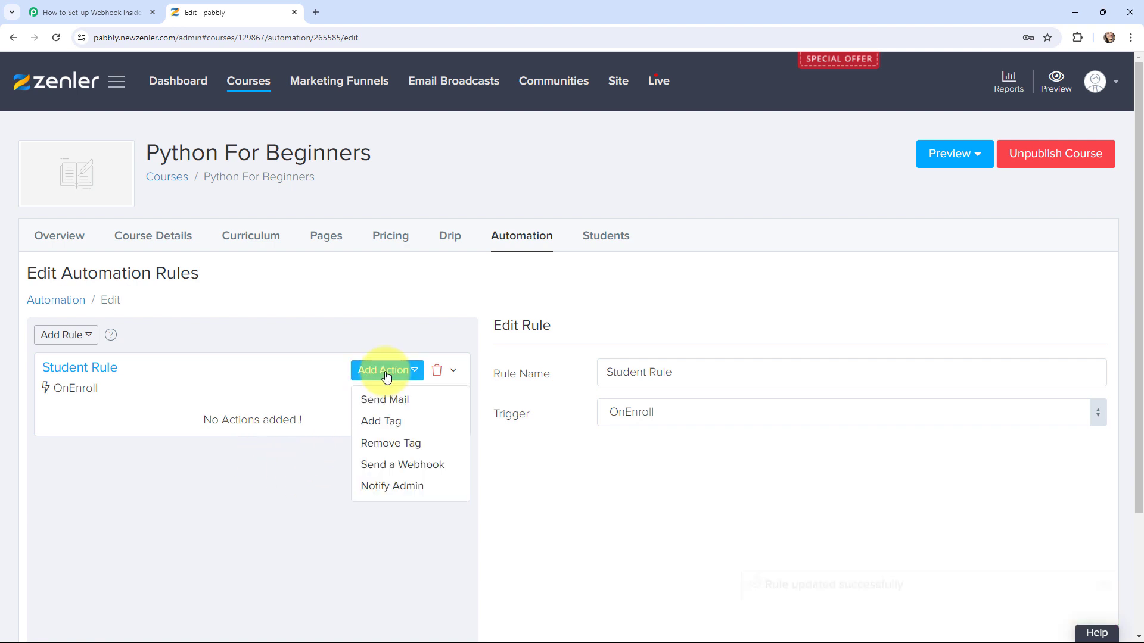
left_click(449, 468)
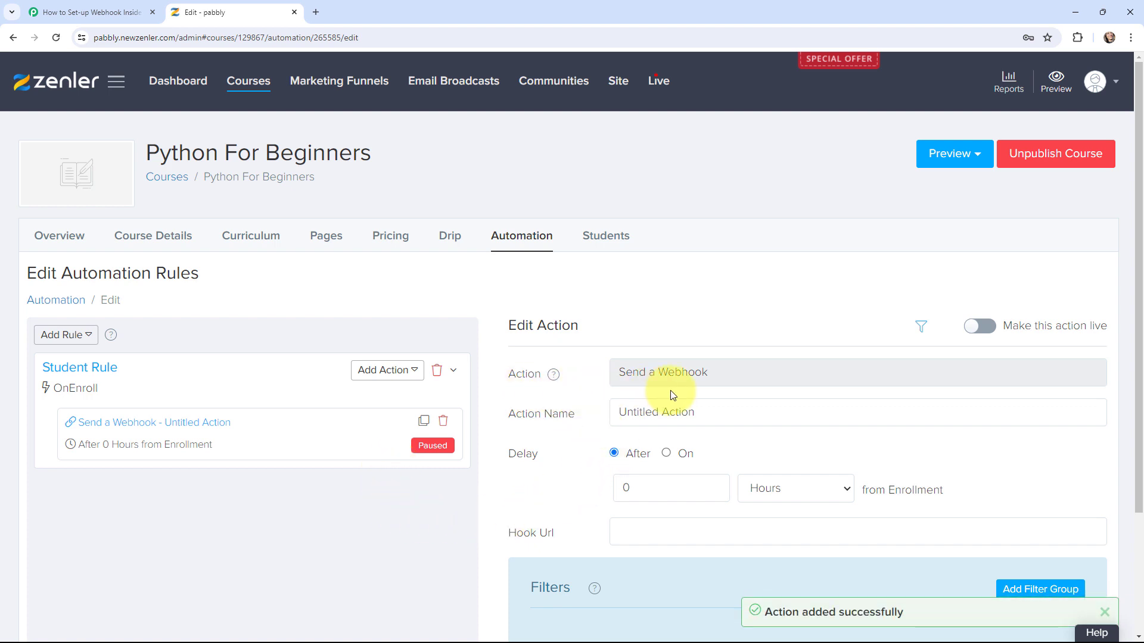
left_click_drag(701, 415, 612, 418)
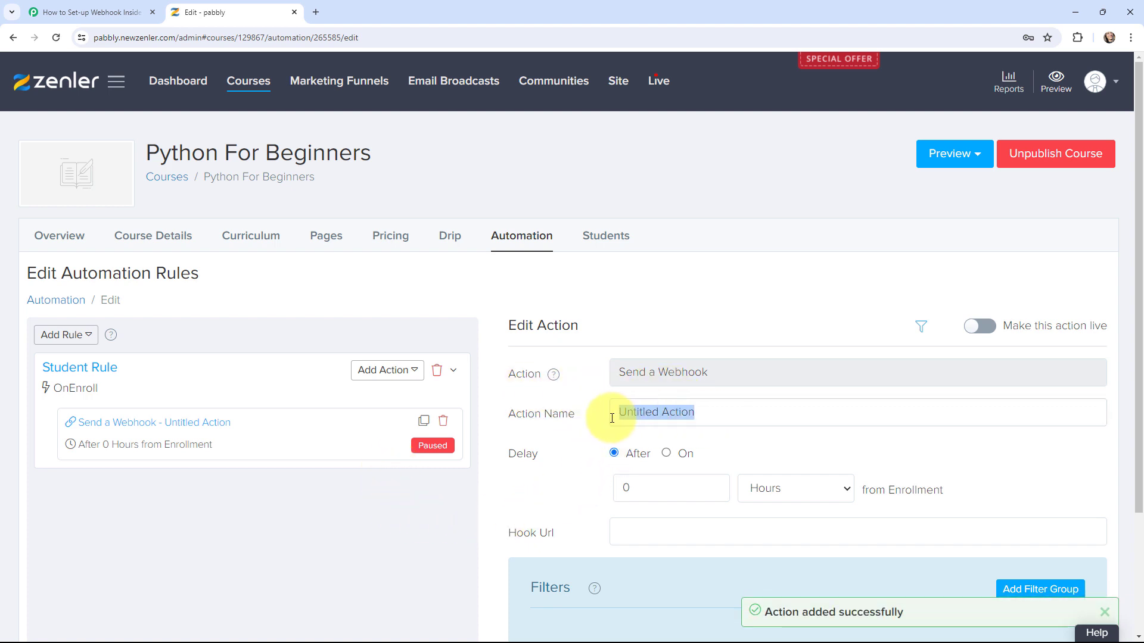
key("BackSpace")
type("En")
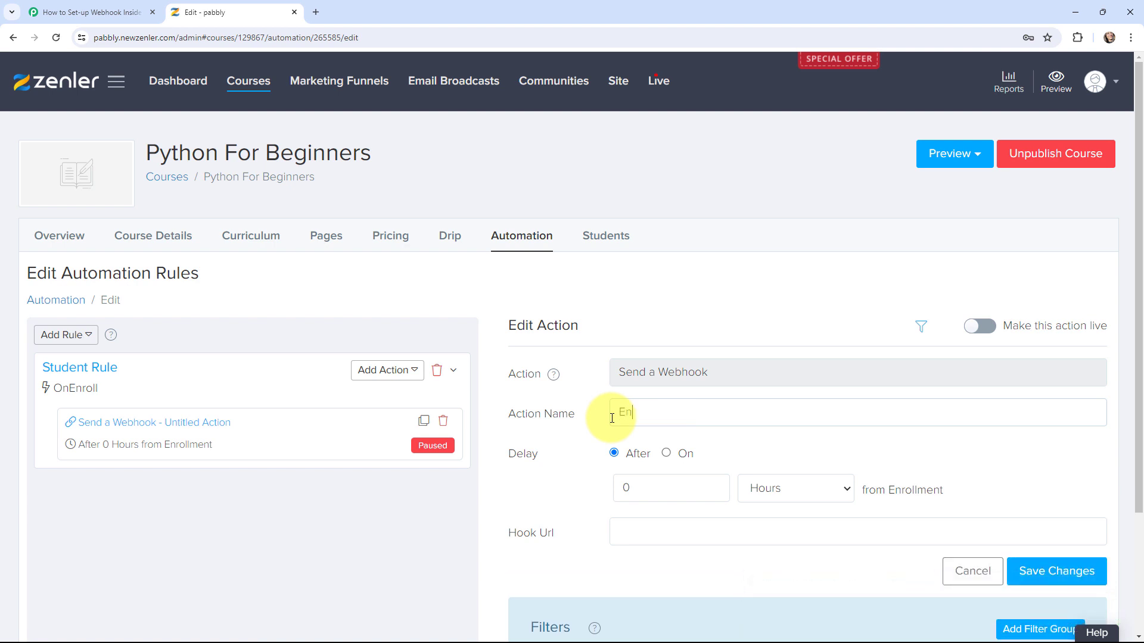
type("rollment")
scroll(602, 441, "down", 1)
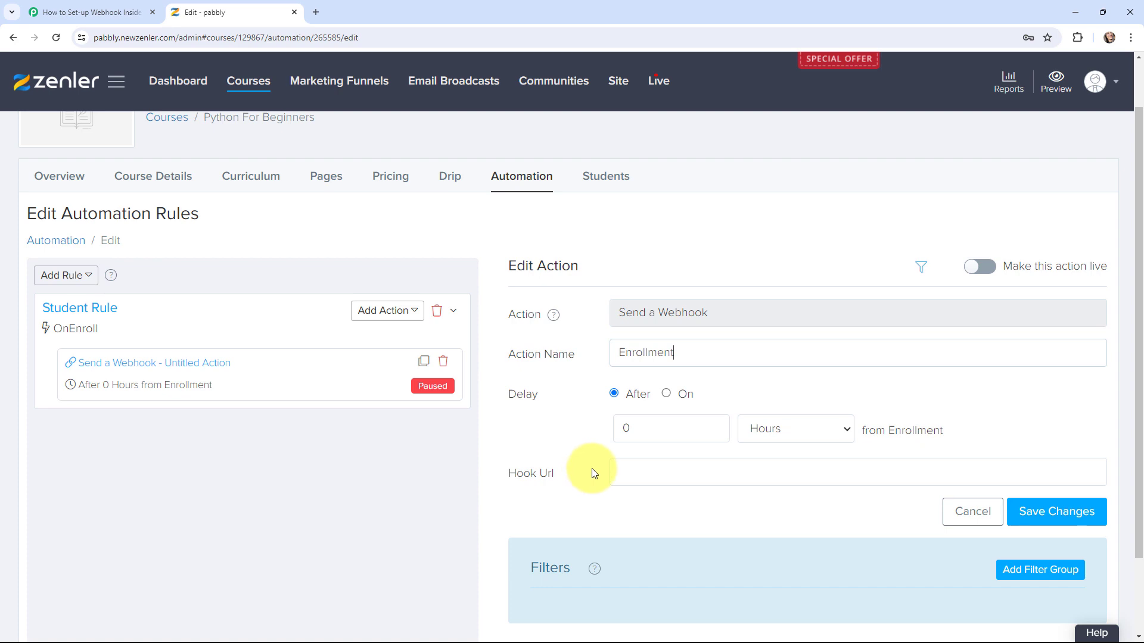
left_click(128, 12)
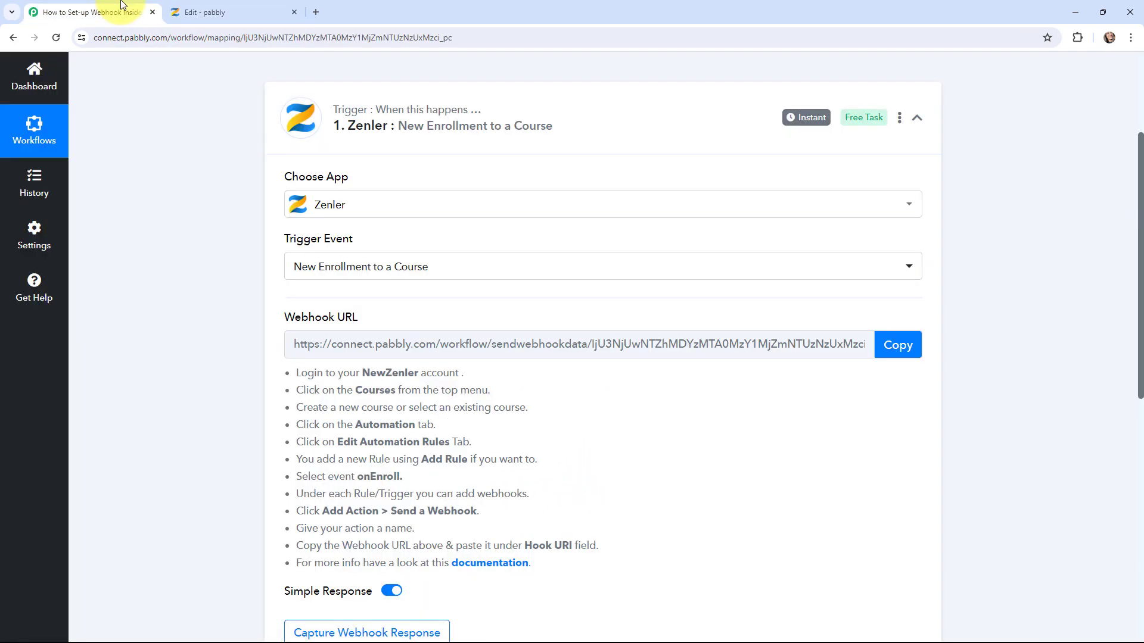
Paste the copied Pabbly webhook URL into the Enrollment action's Hook Url and save
left_click(894, 345)
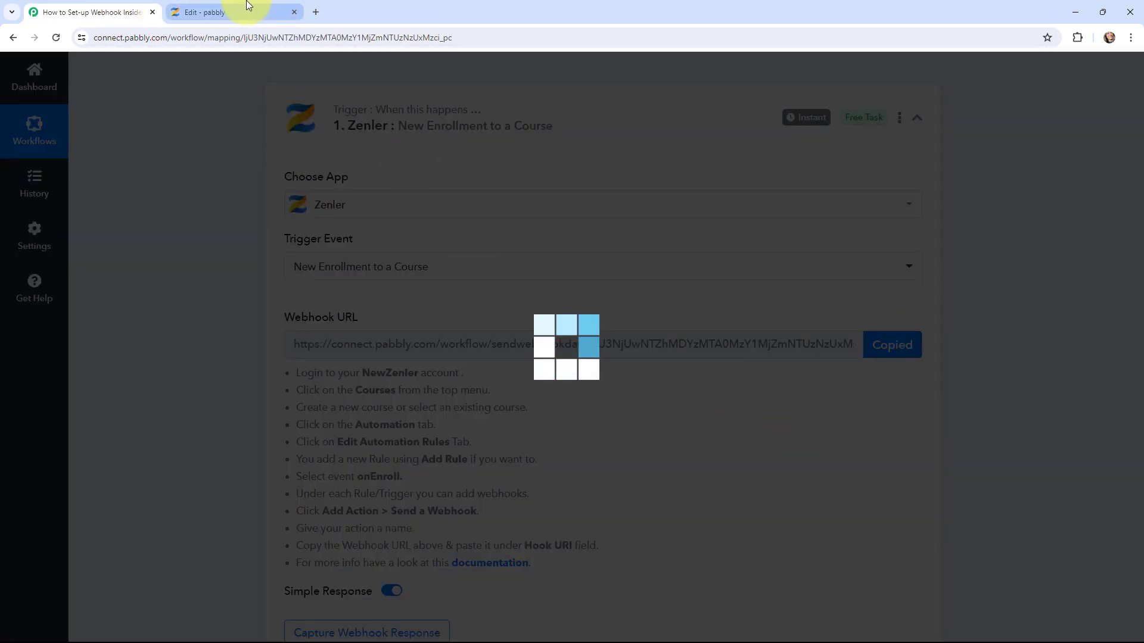
left_click(232, 12)
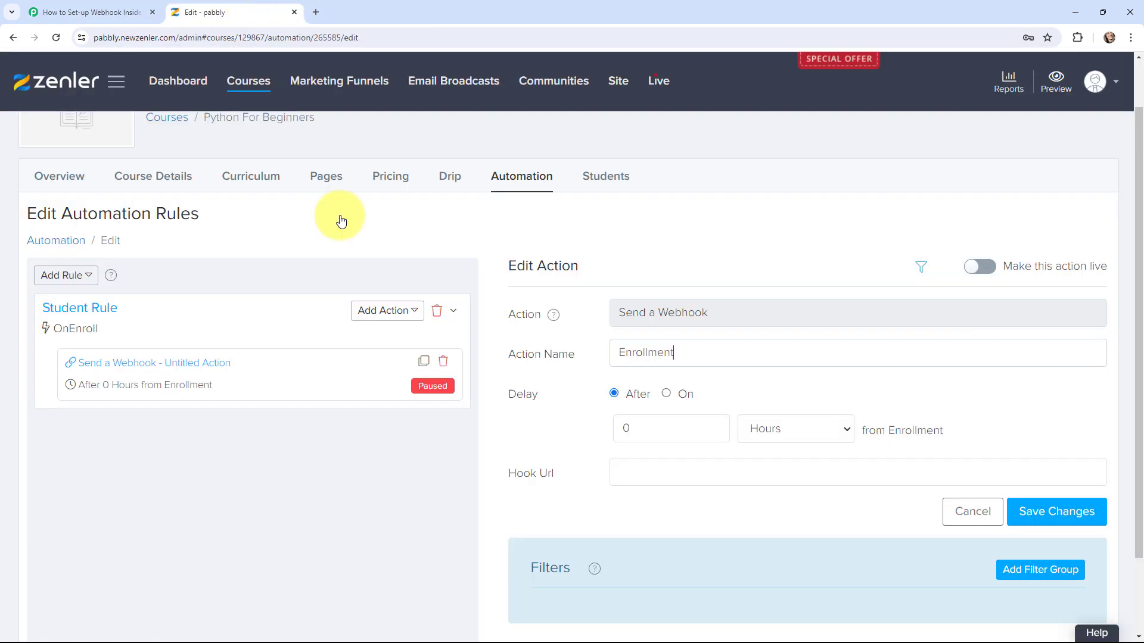
left_click(687, 478)
key("ctrl+v")
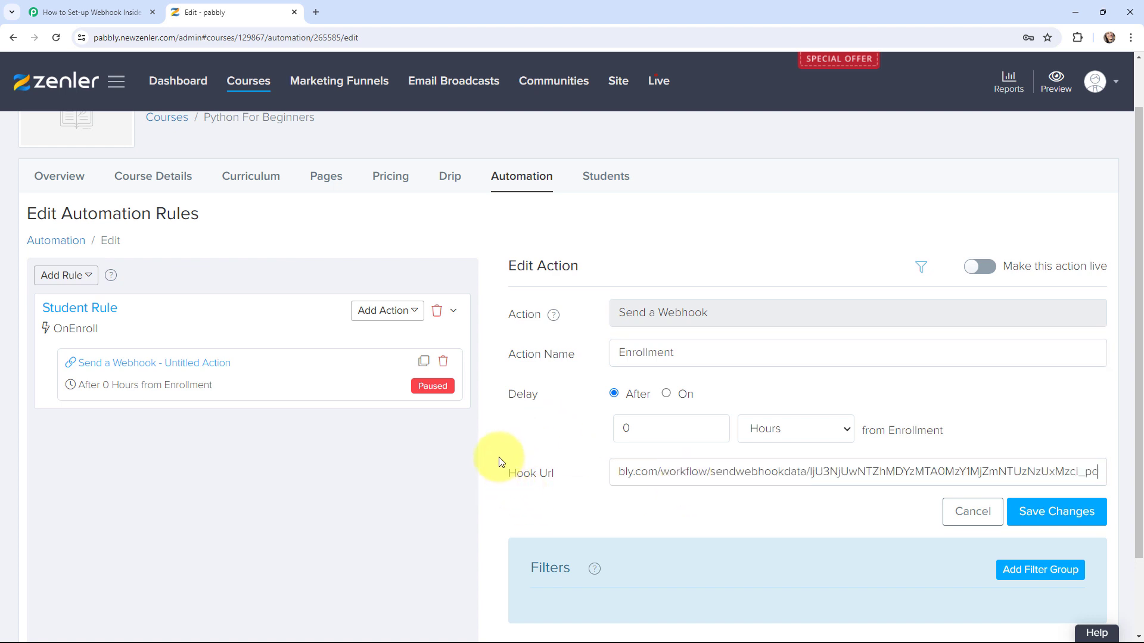
left_click(1043, 510)
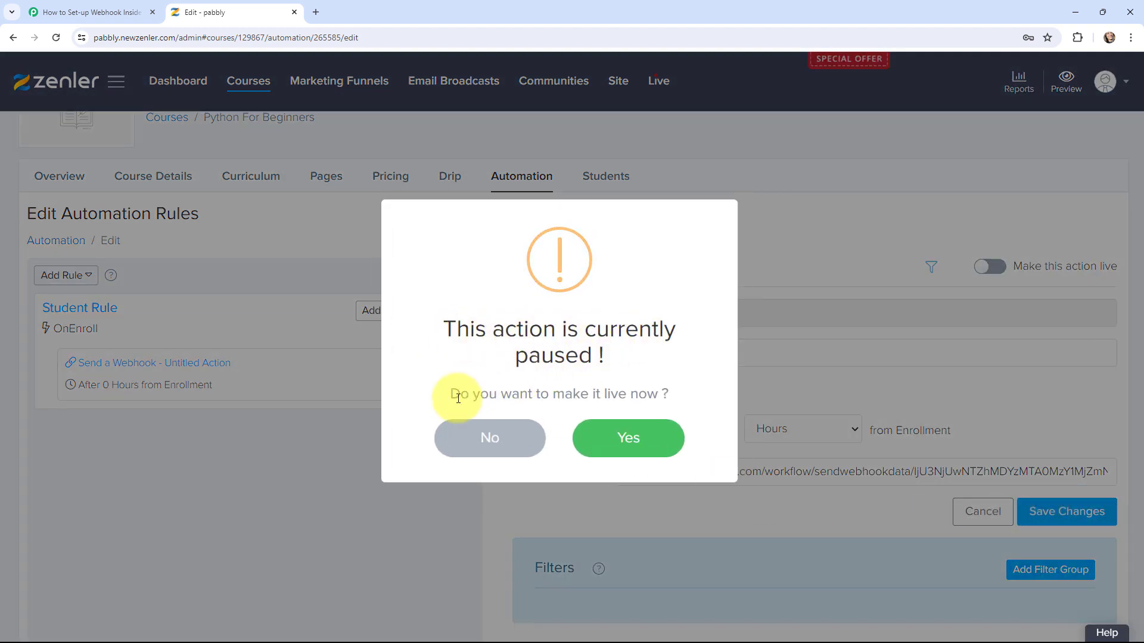
Make the webhook action live and apply it to already enrolled students
left_click(623, 439)
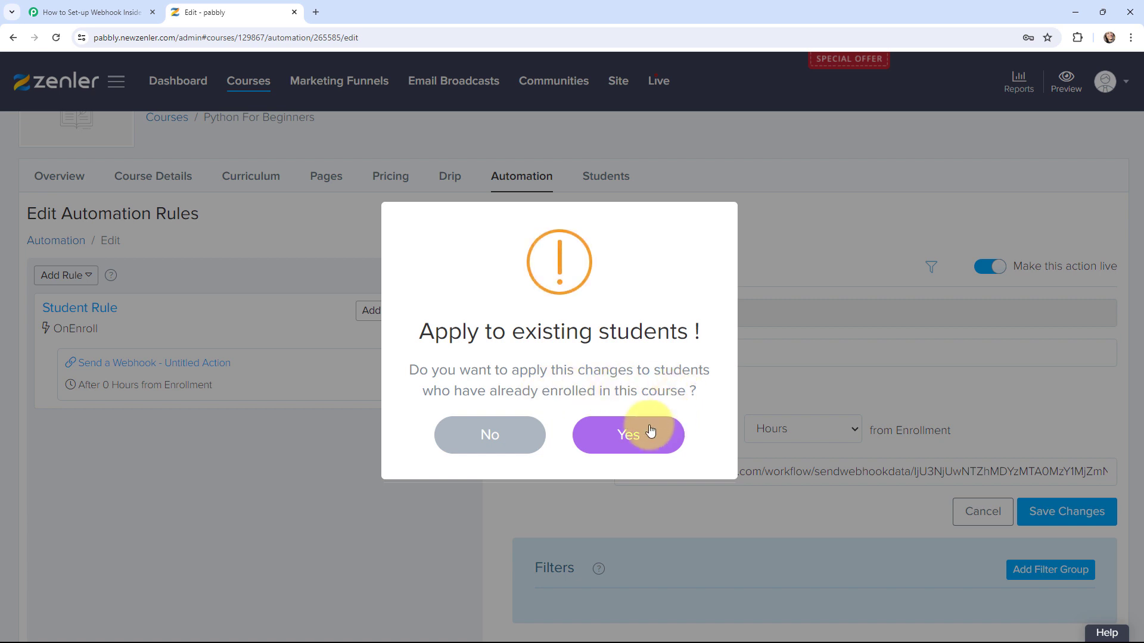
left_click(630, 433)
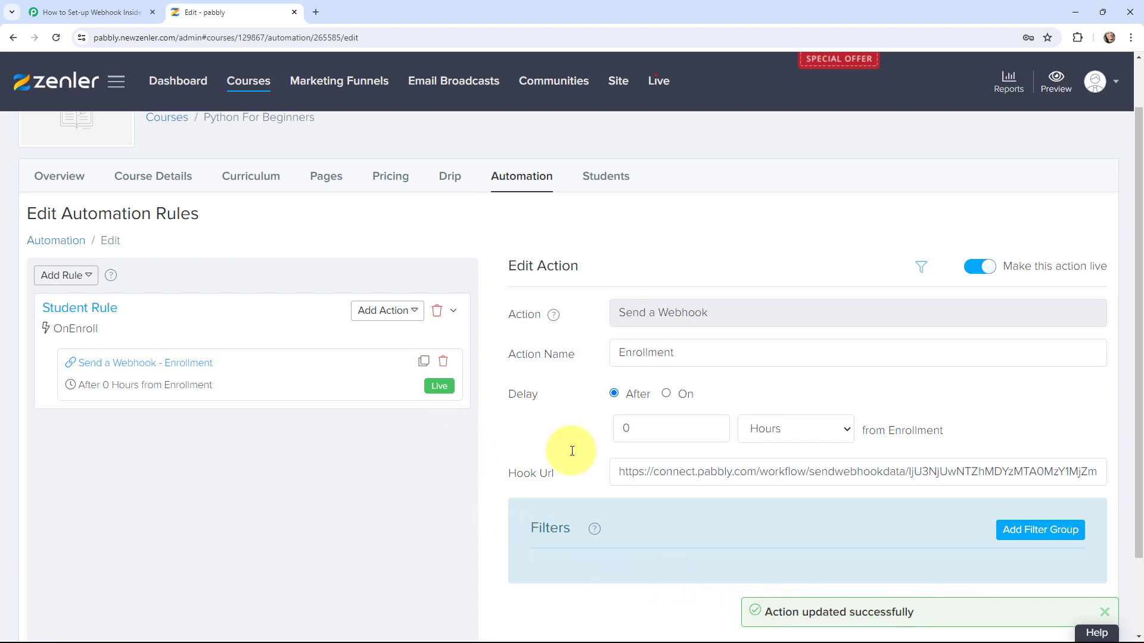
scroll(455, 462, "up", 1)
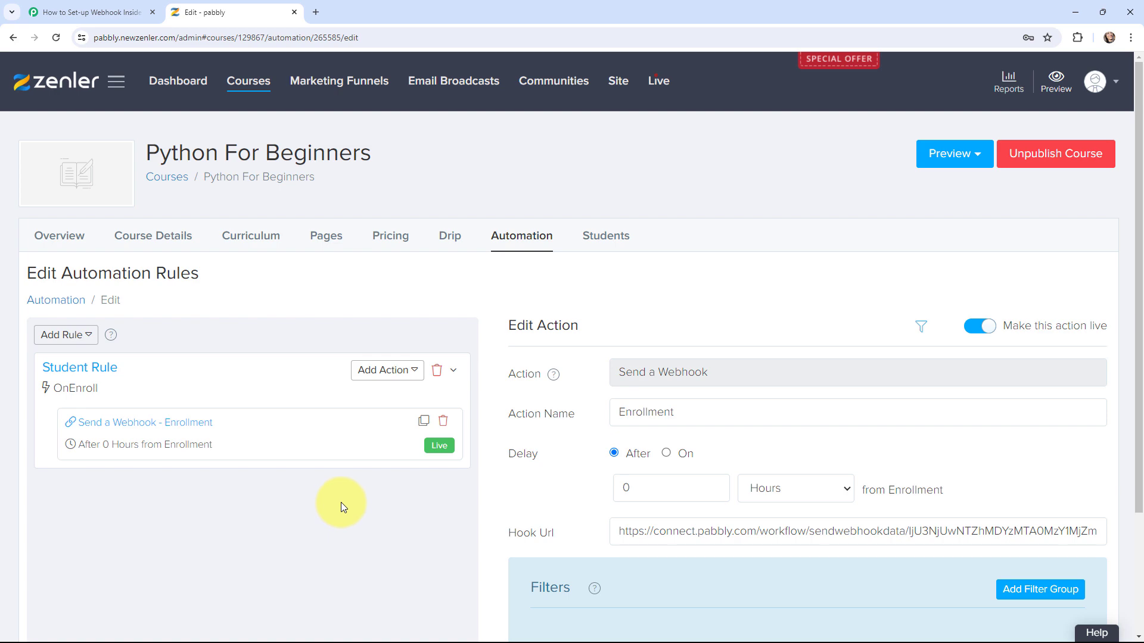
Review the response fields Pabbly Connect captured from Zenler
left_click(90, 12)
scroll(492, 285, "down", 8)
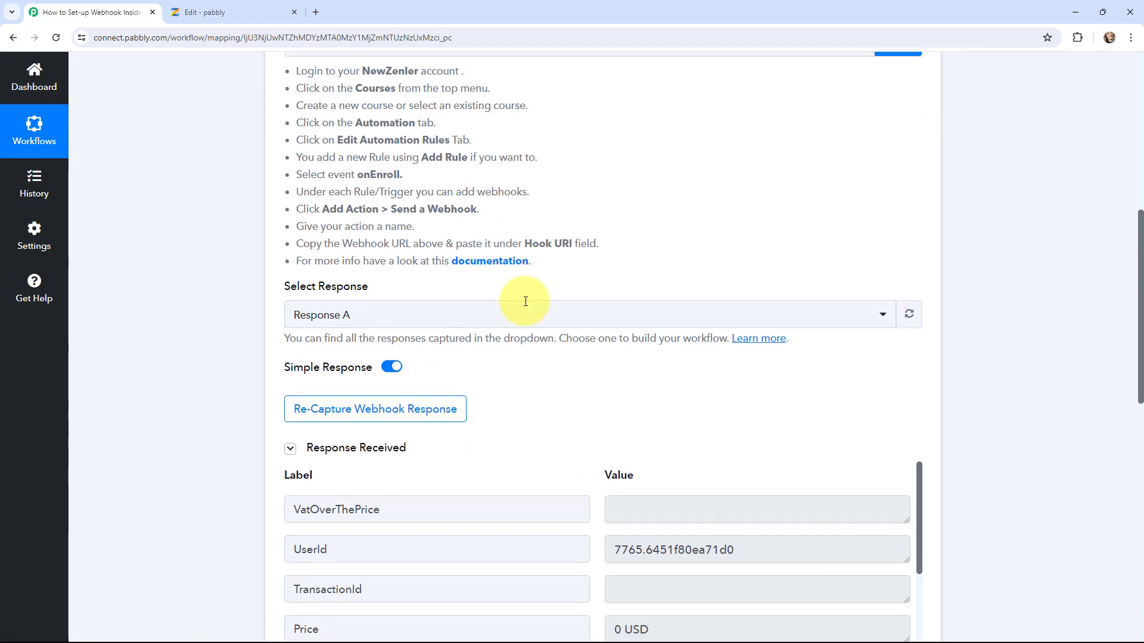
scroll(582, 292, "down", 1)
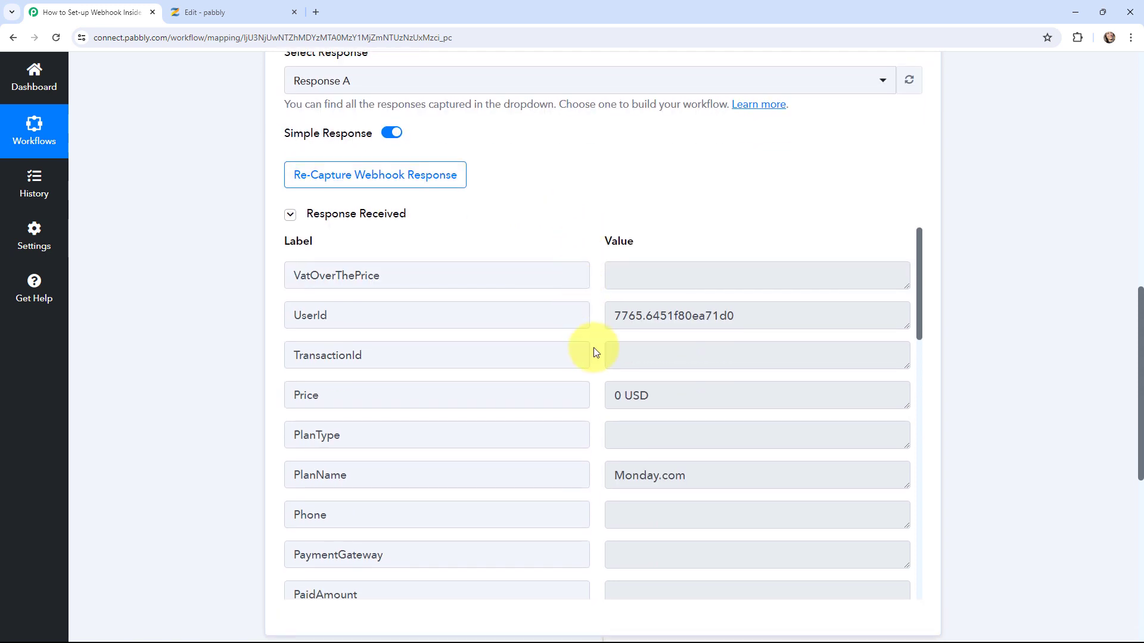
scroll(596, 351, "down", 5)
scroll(596, 352, "up", 5)
Re-capture the webhook response so Pabbly waits for new data, then return to Zenler
left_click(398, 189)
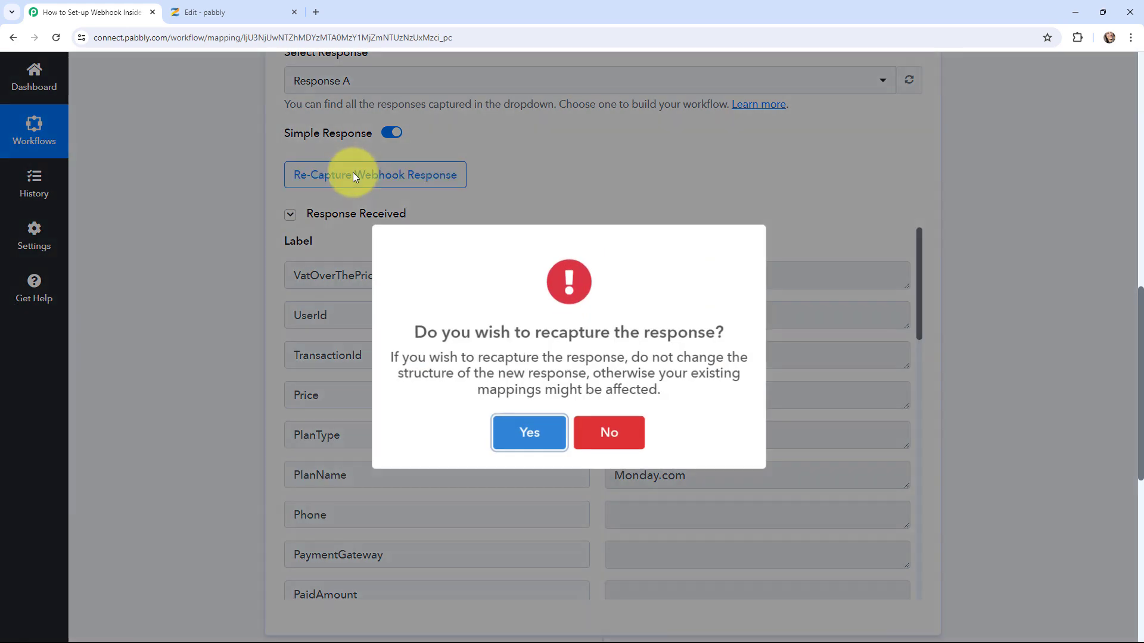
left_click(508, 431)
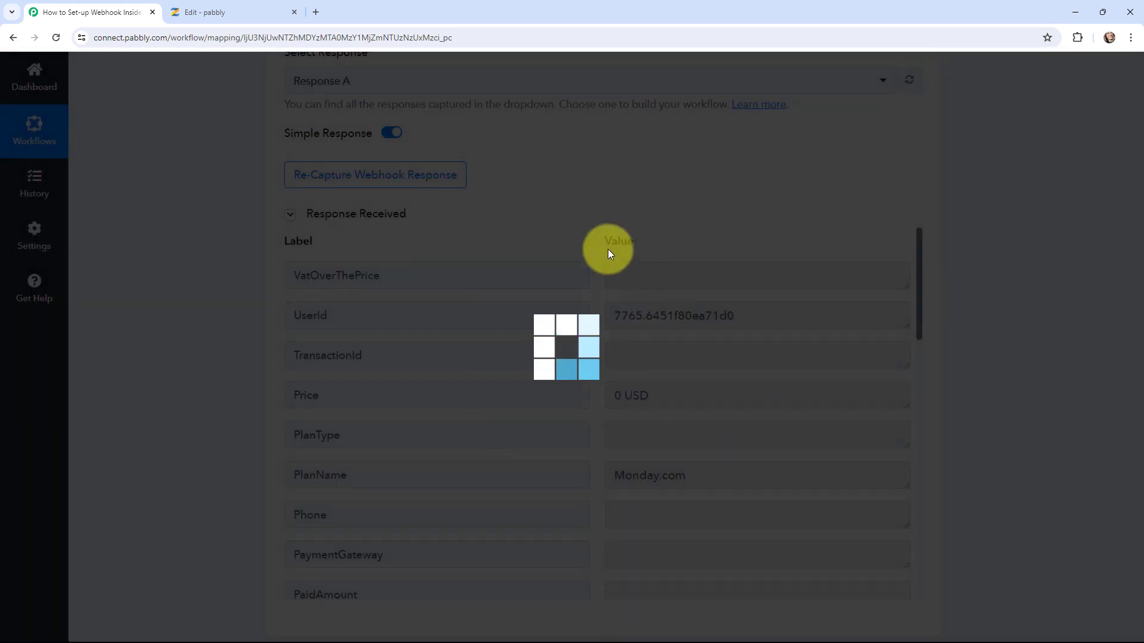
scroll(410, 321, "up", 3)
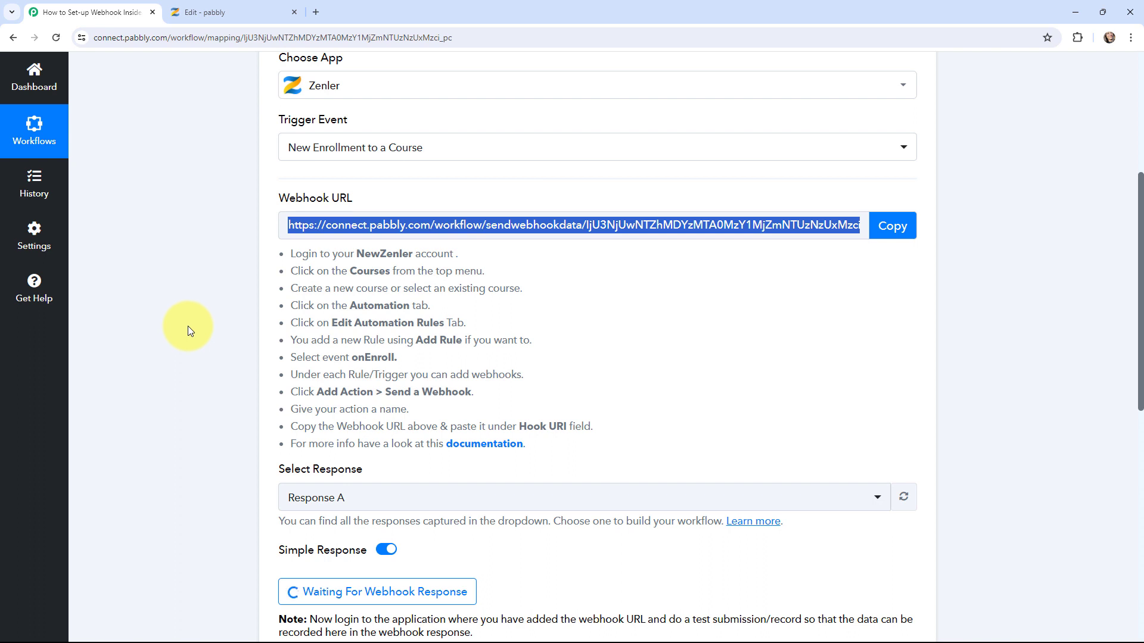
key("ctrl+Tab")
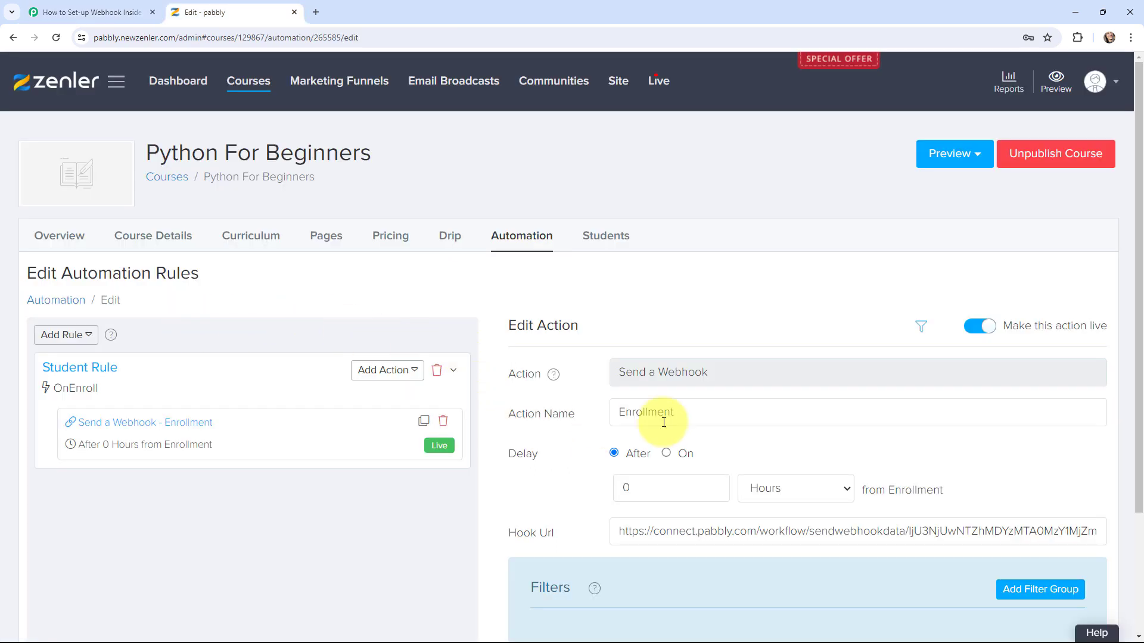
Preview the sales page as a visitor, copy its URL without '?preview=on', and open an incognito window
left_click(952, 154)
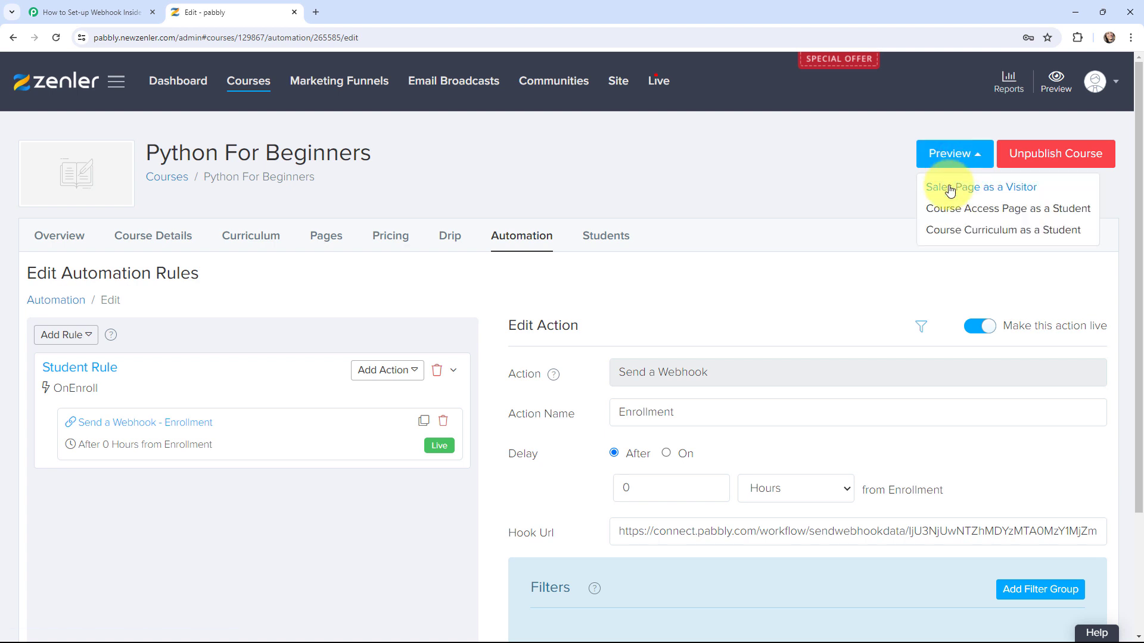
left_click(949, 189)
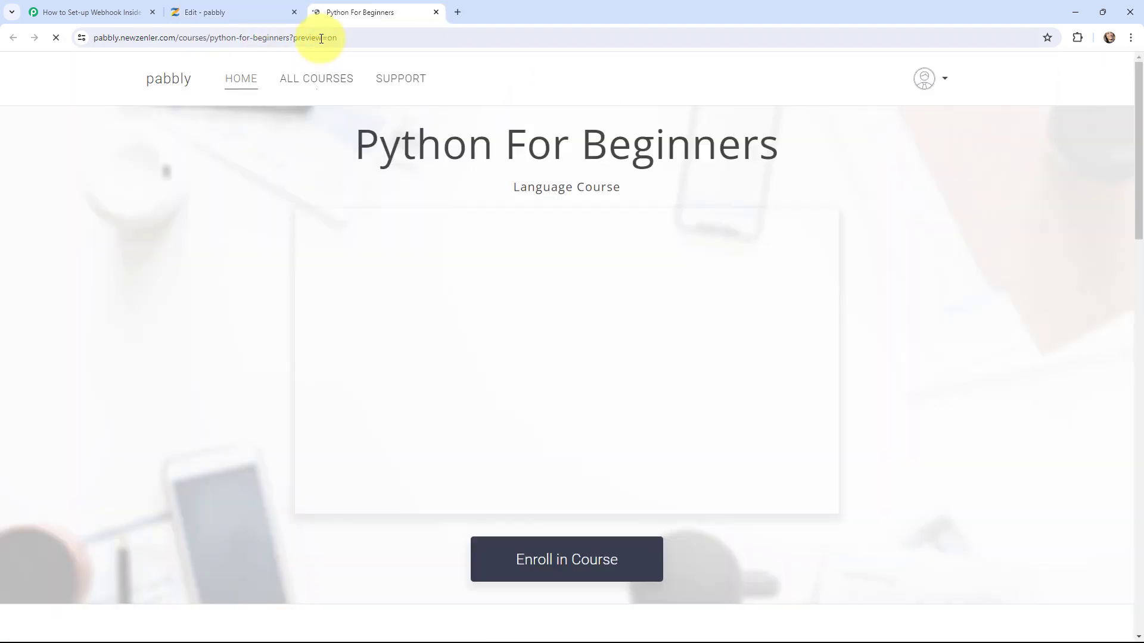
left_click(322, 37)
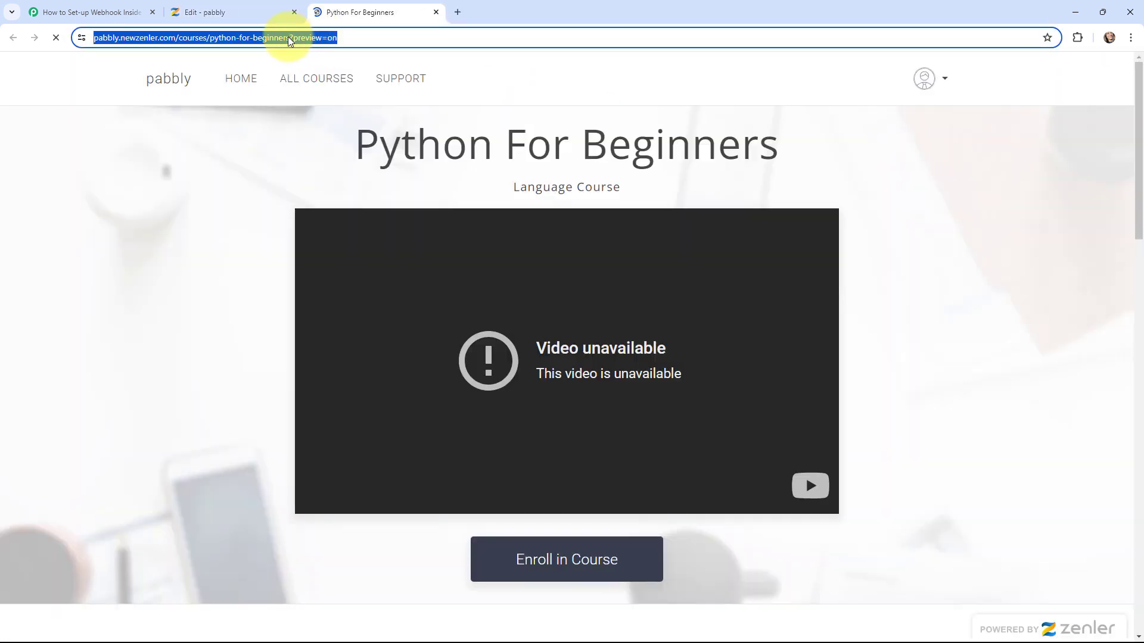
left_click(317, 37)
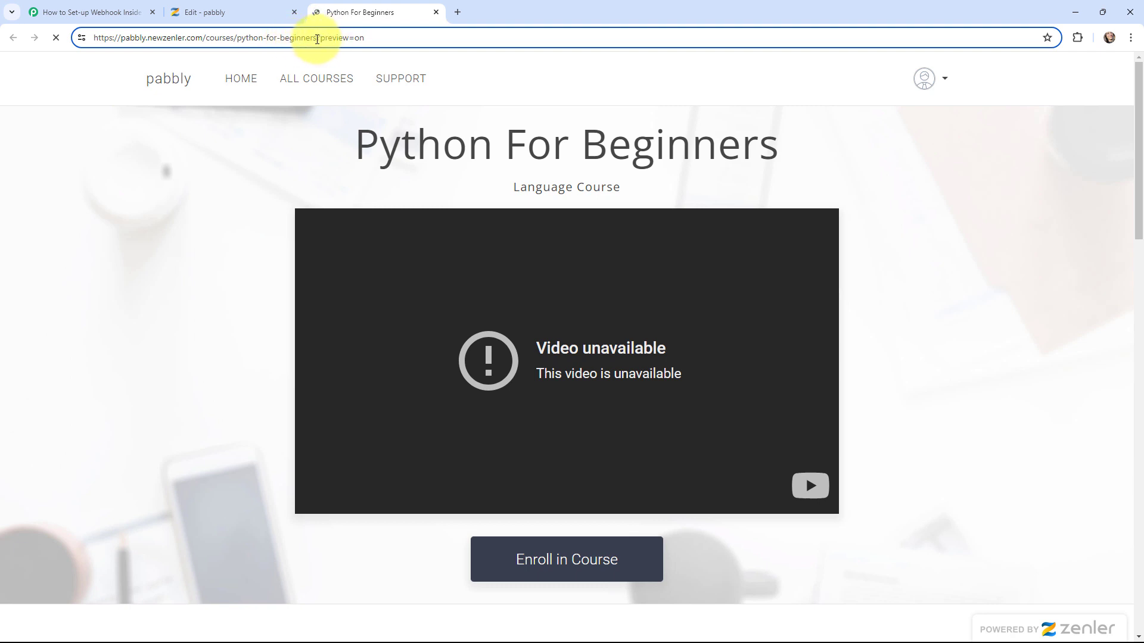
left_click_drag(317, 38, 82, 42)
key("ctrl+c")
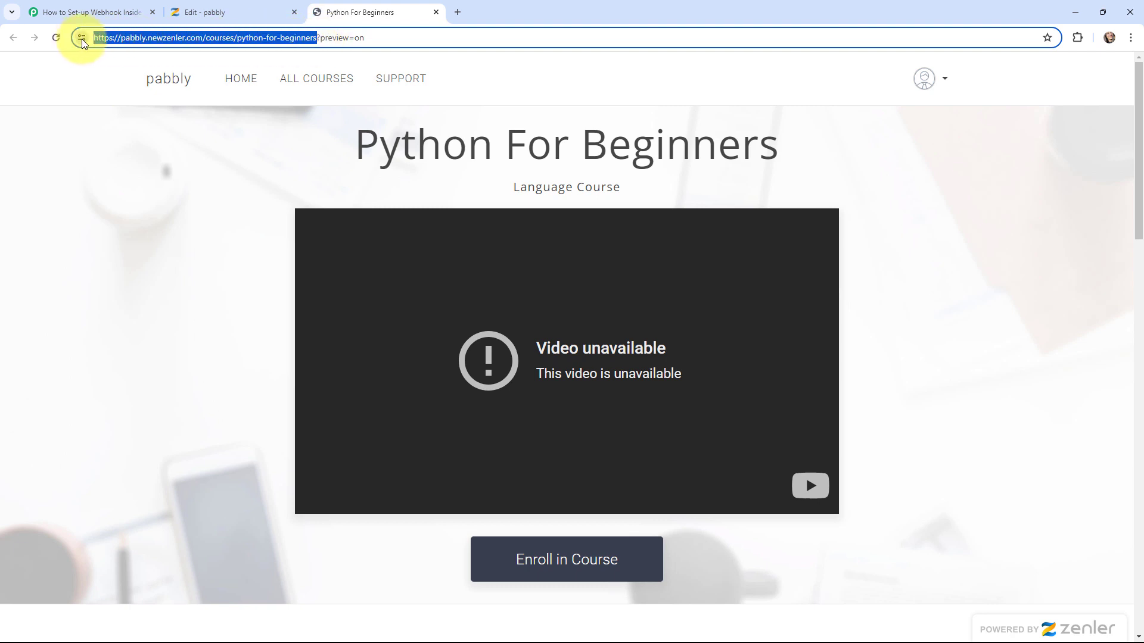
left_click(1130, 38)
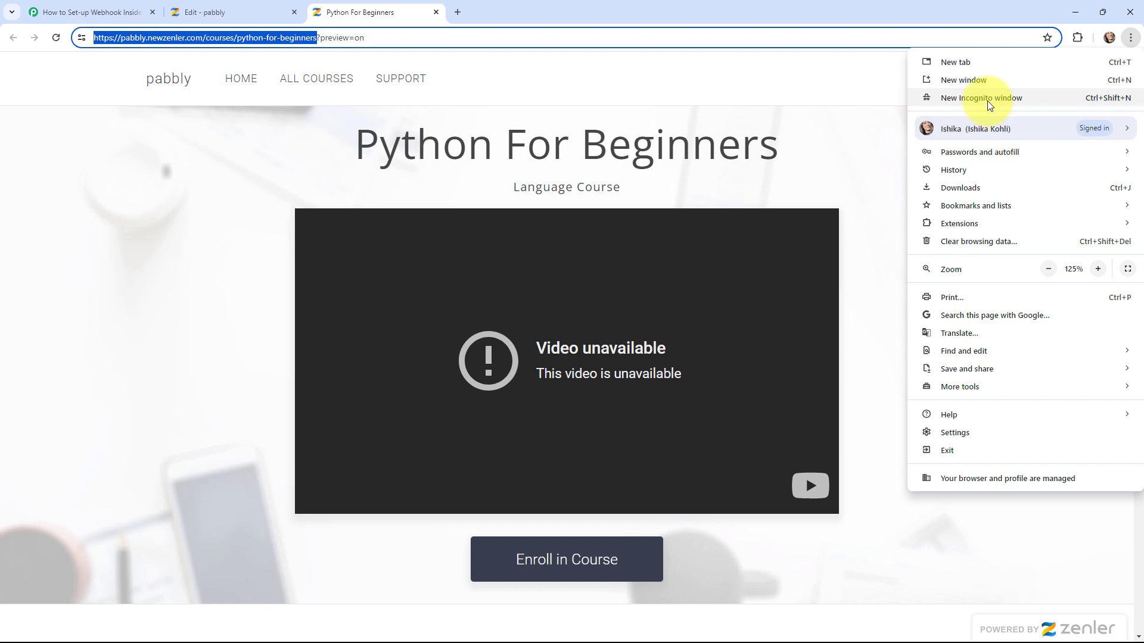
left_click(988, 99)
Load the course URL privately and sign up a test student with name, e-mail and password
key("ctrl+v")
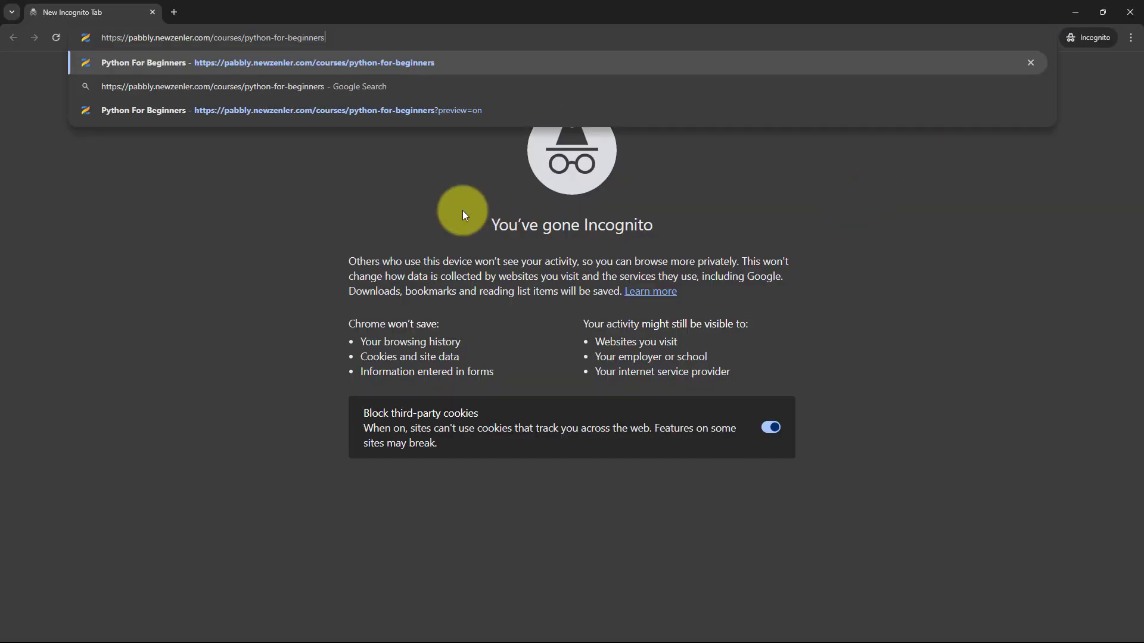
key("Return")
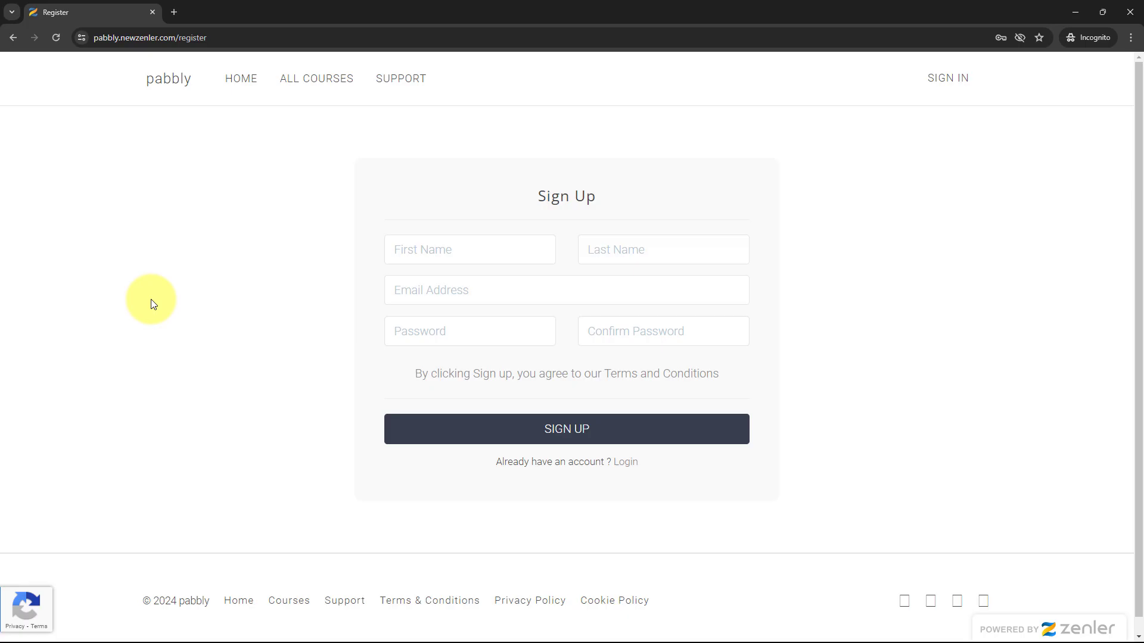
left_click(440, 246)
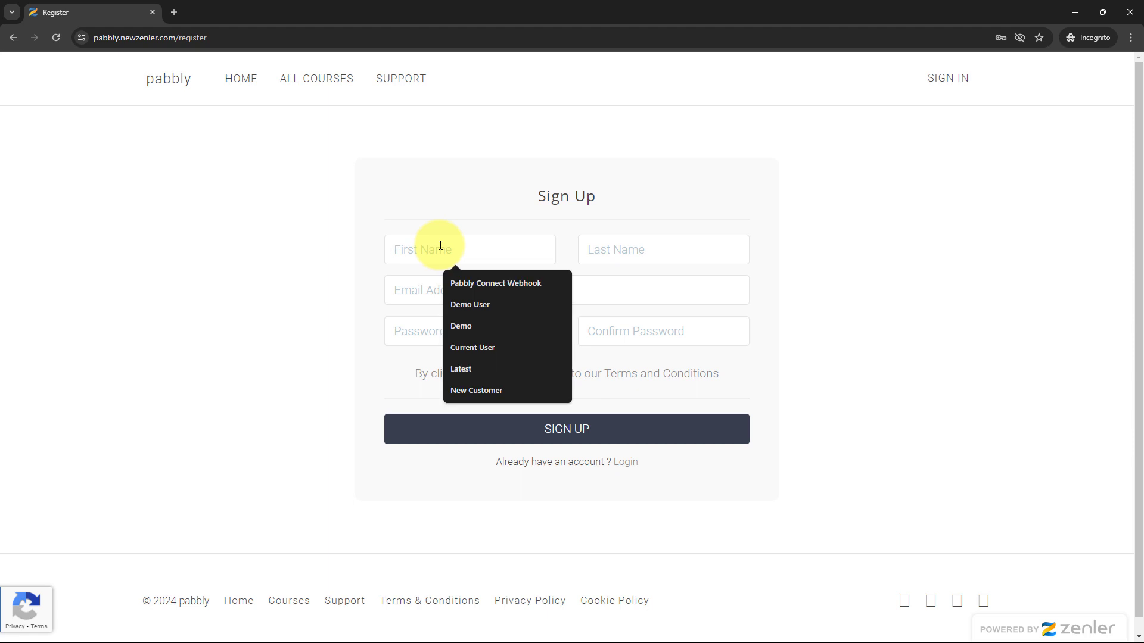
type("Current")
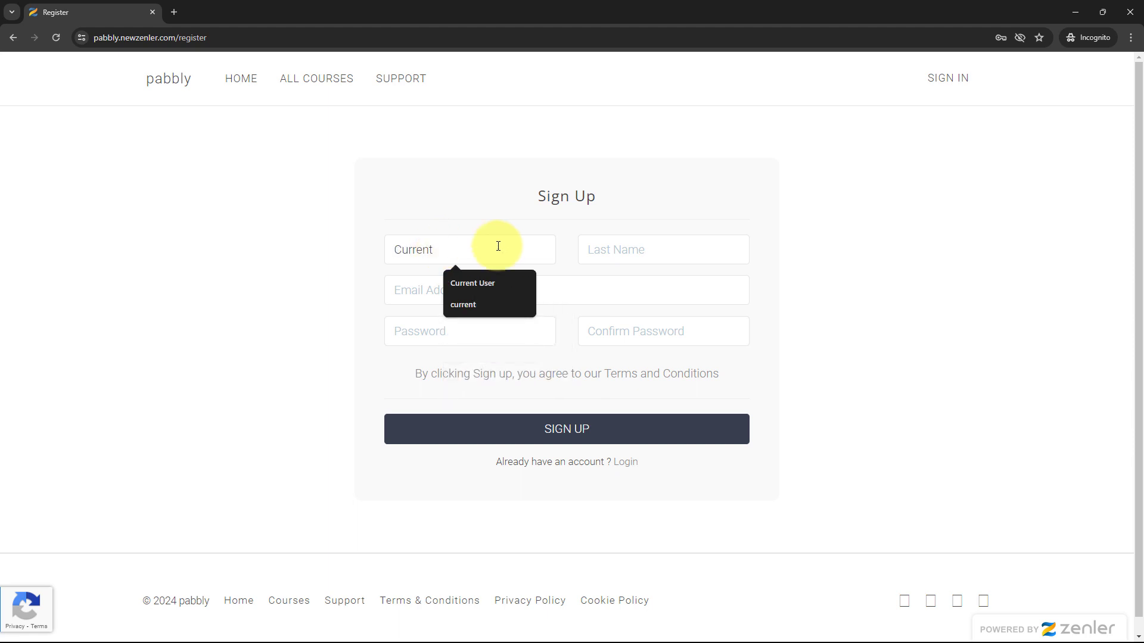
left_click(608, 248)
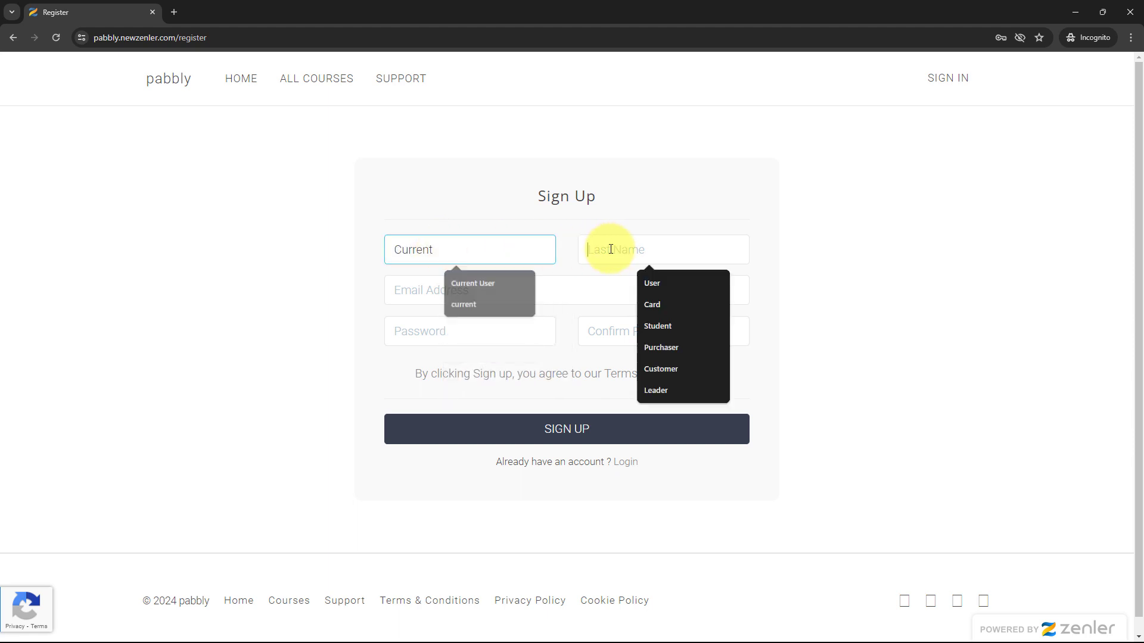
type("Student")
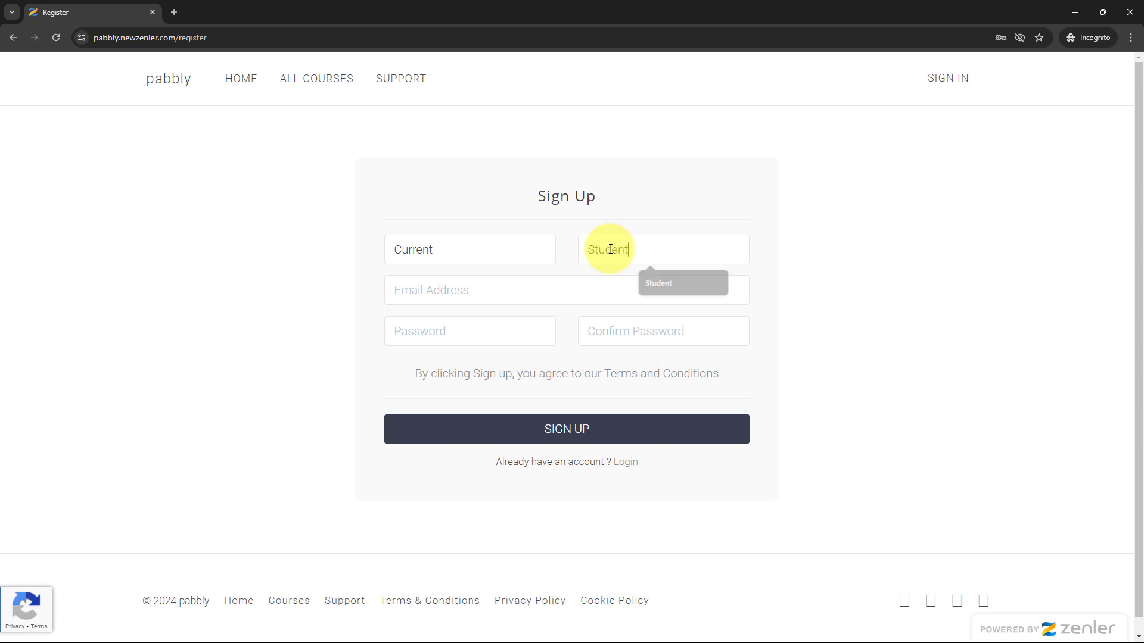
left_click(568, 297)
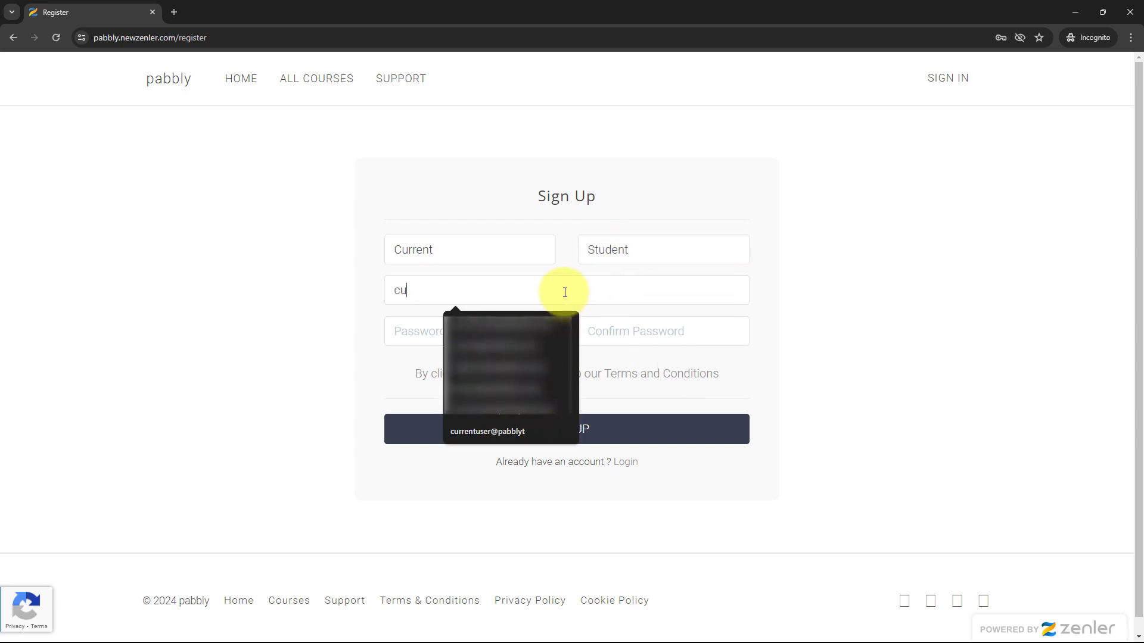
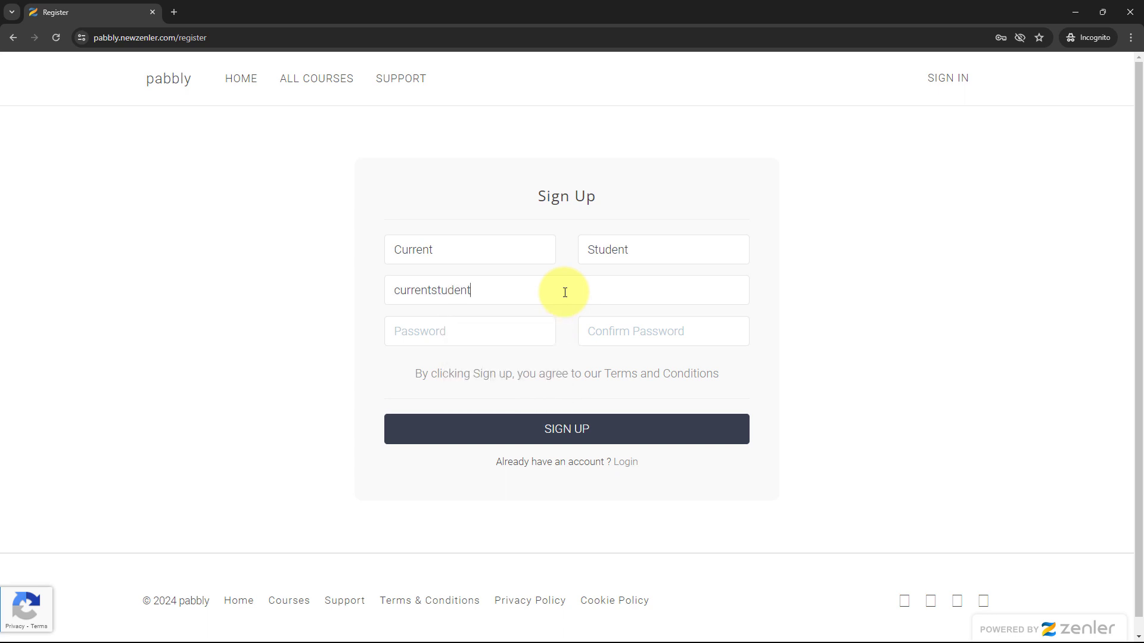
left_click(501, 331)
type("1234")
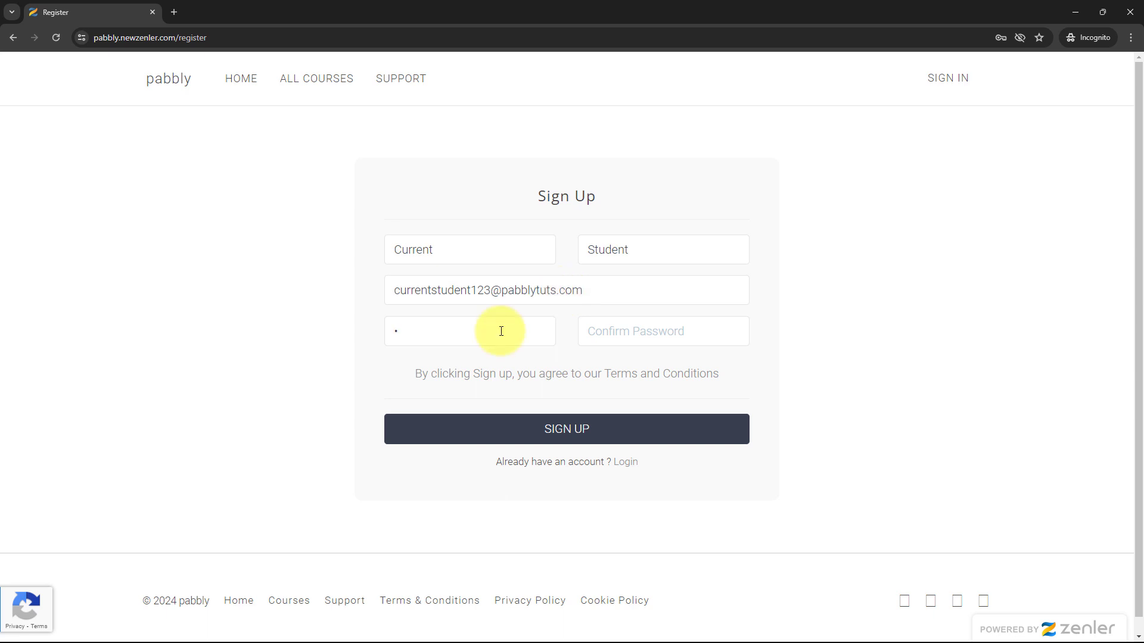
type("•••")
type("•")
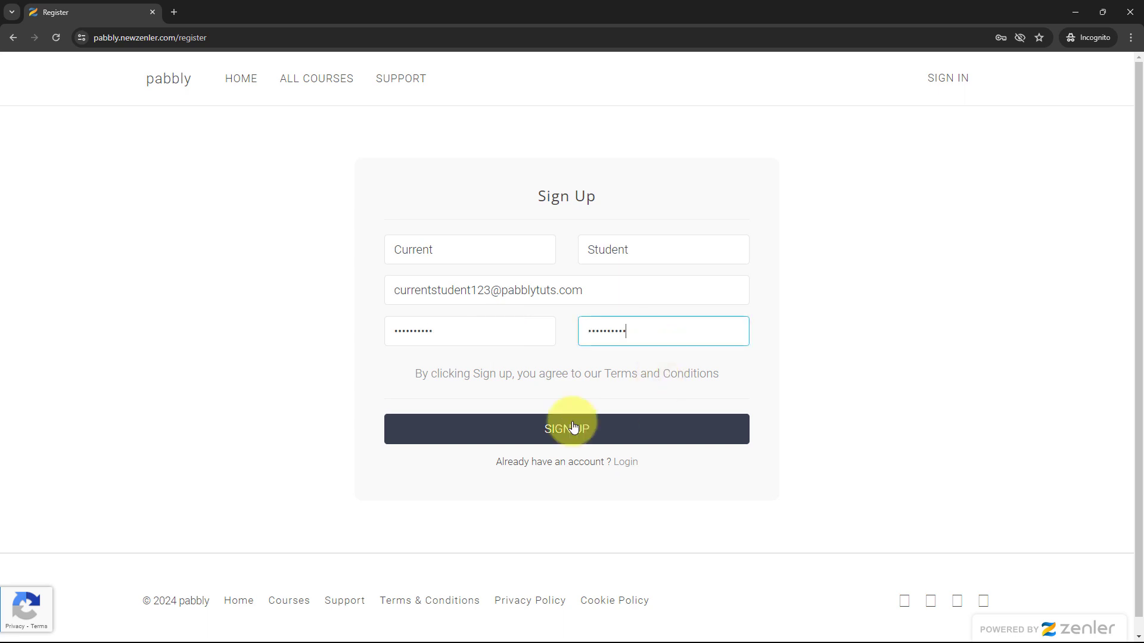
left_click(573, 427)
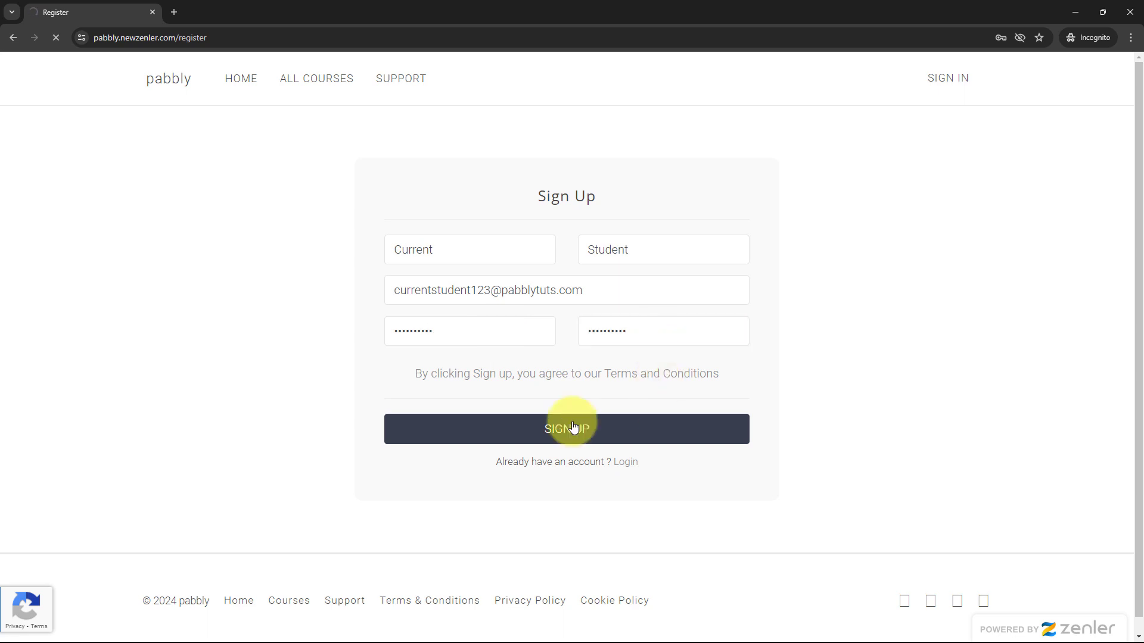
Open Python For Beginners from All Courses and enroll for free
scroll(702, 373, "down", 3)
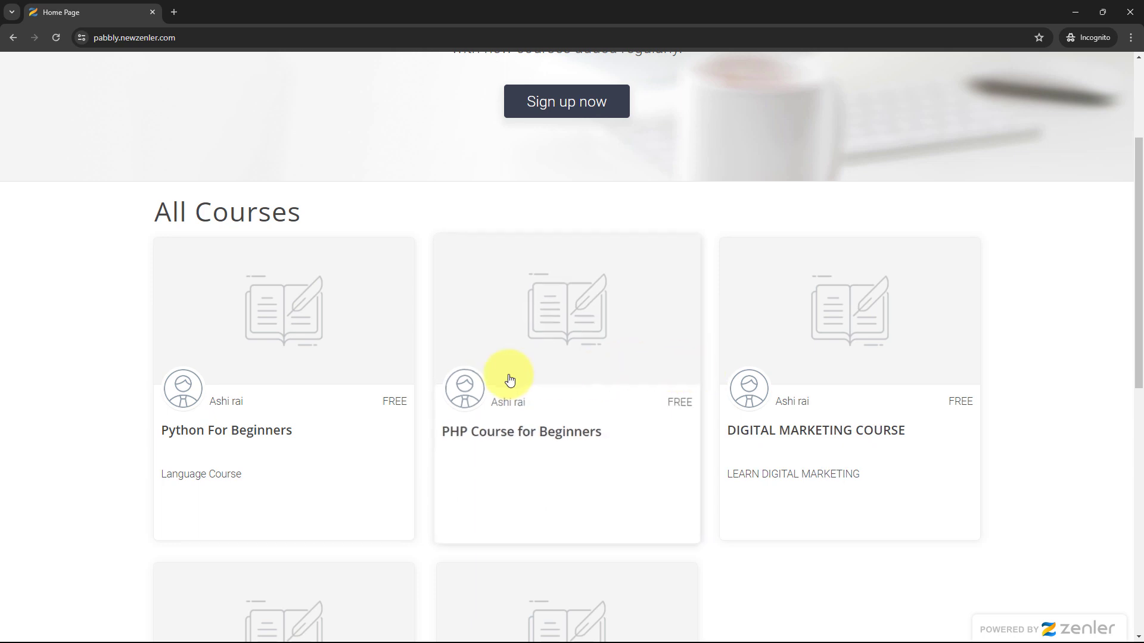
left_click(286, 328)
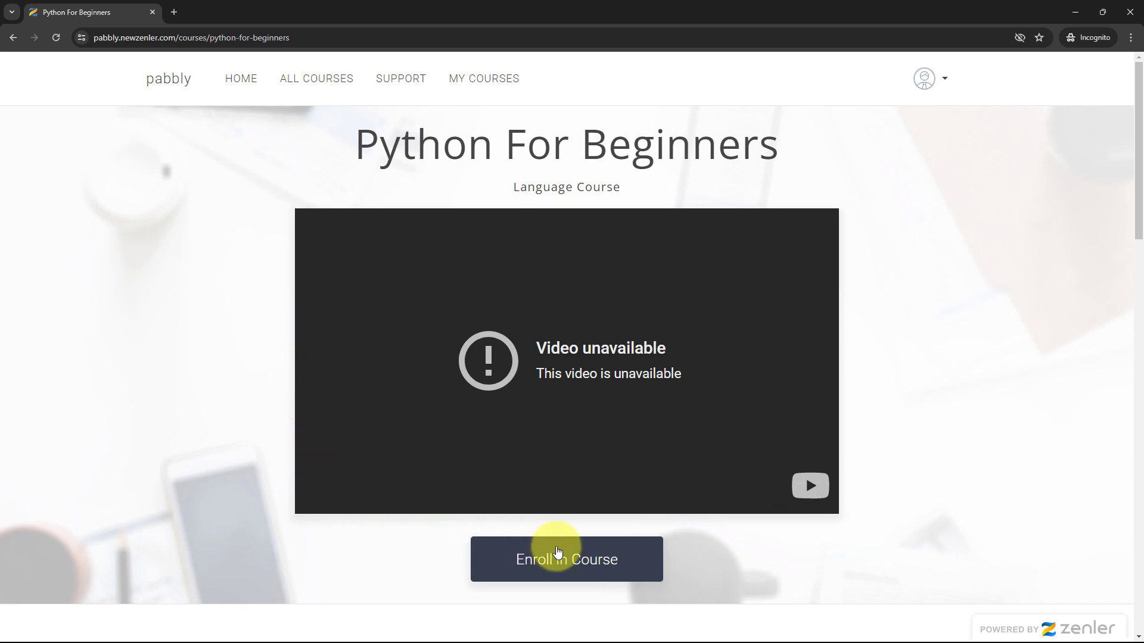
left_click(560, 553)
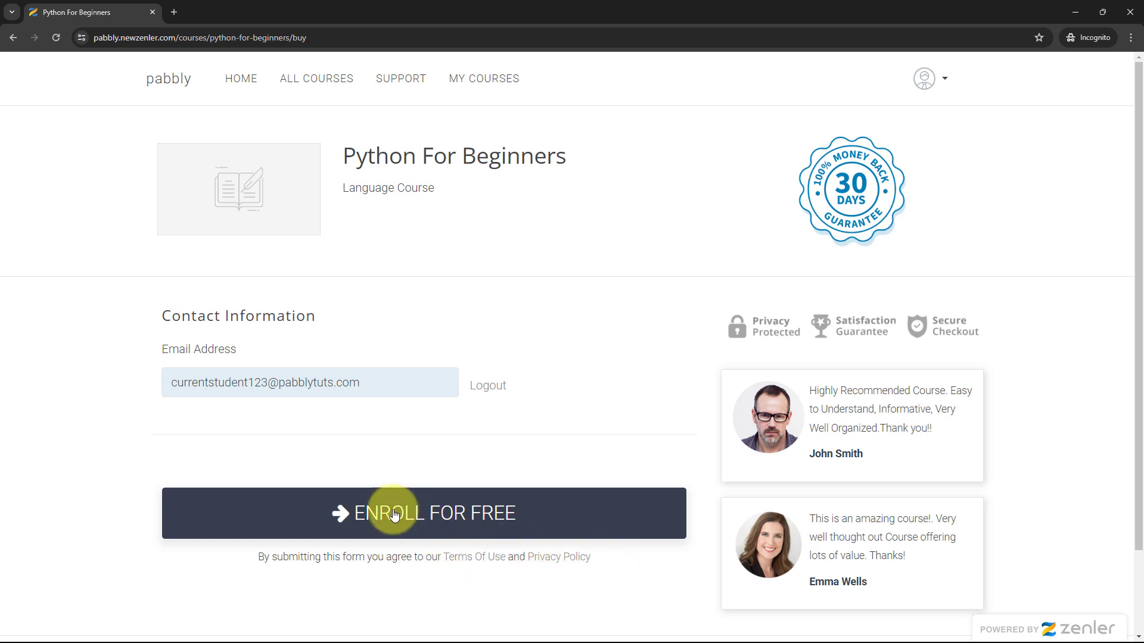
left_click(431, 515)
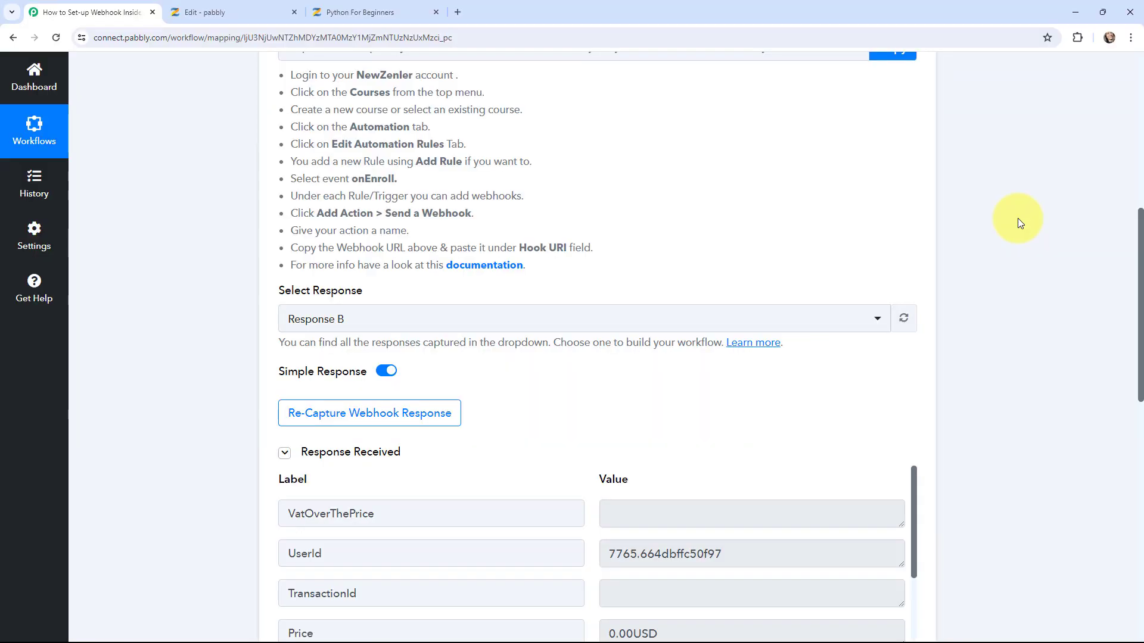
scroll(1018, 218, "down", 5)
scroll(594, 311, "down", 3)
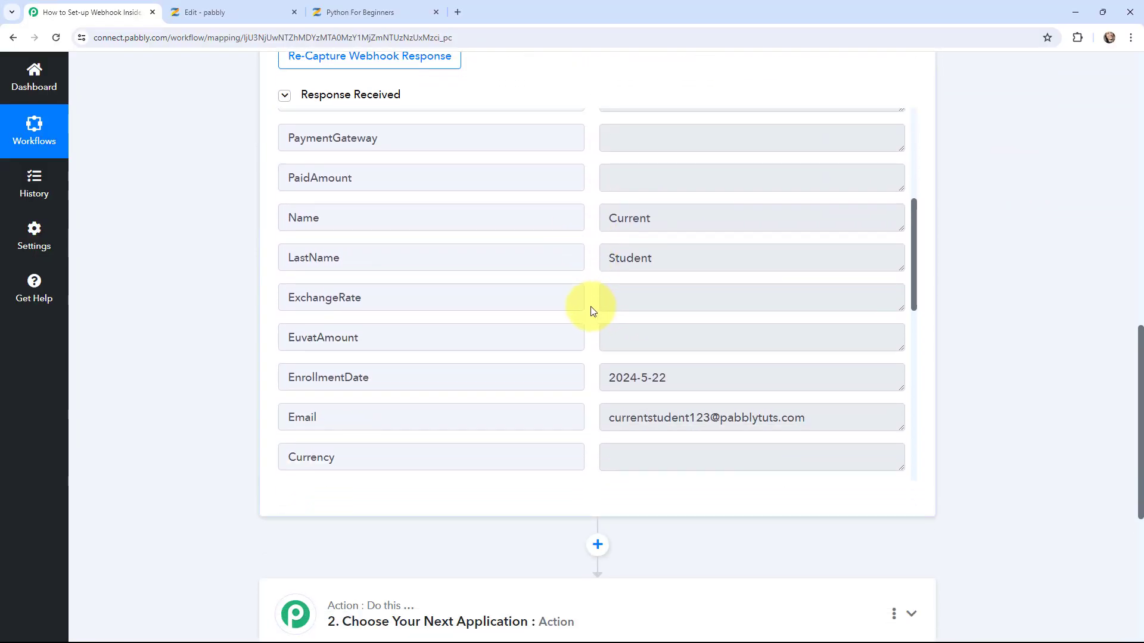
scroll(593, 310, "down", 3)
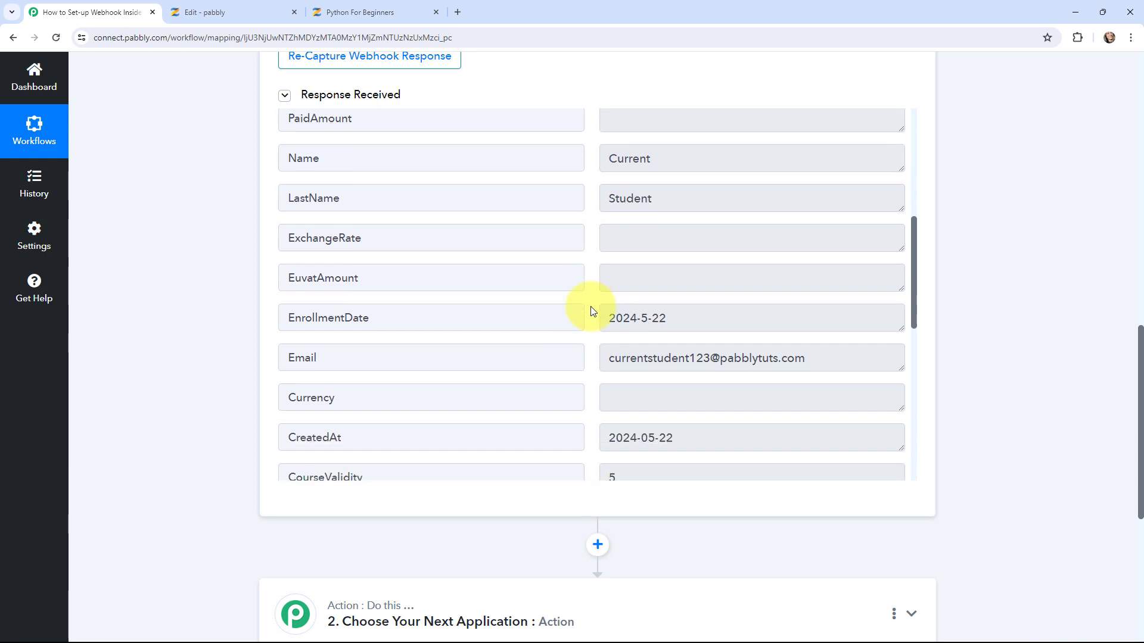
scroll(592, 310, "down", 5)
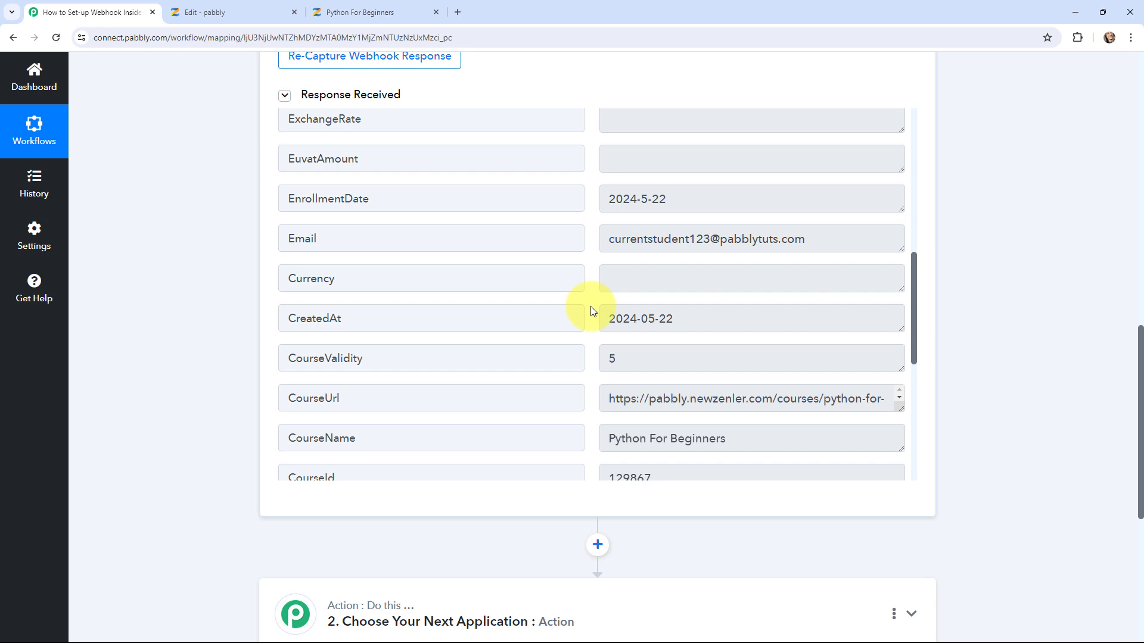
scroll(593, 311, "down", 5)
left_click_drag(610, 320, 738, 322)
left_click(588, 334)
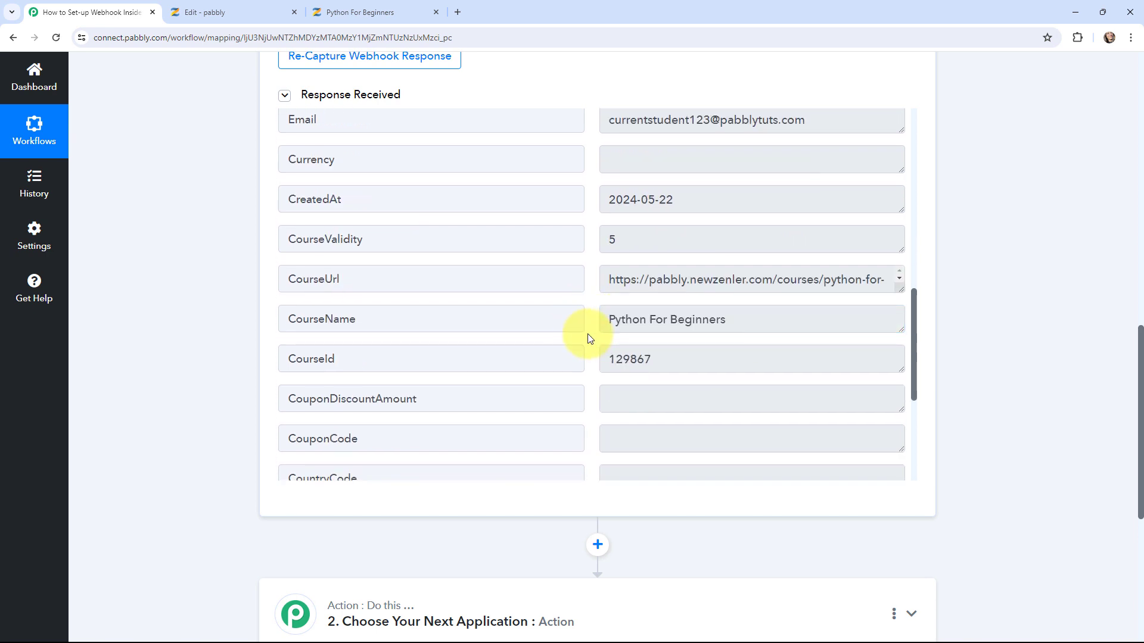
scroll(587, 335, "down", 5)
scroll(587, 337, "up", 7)
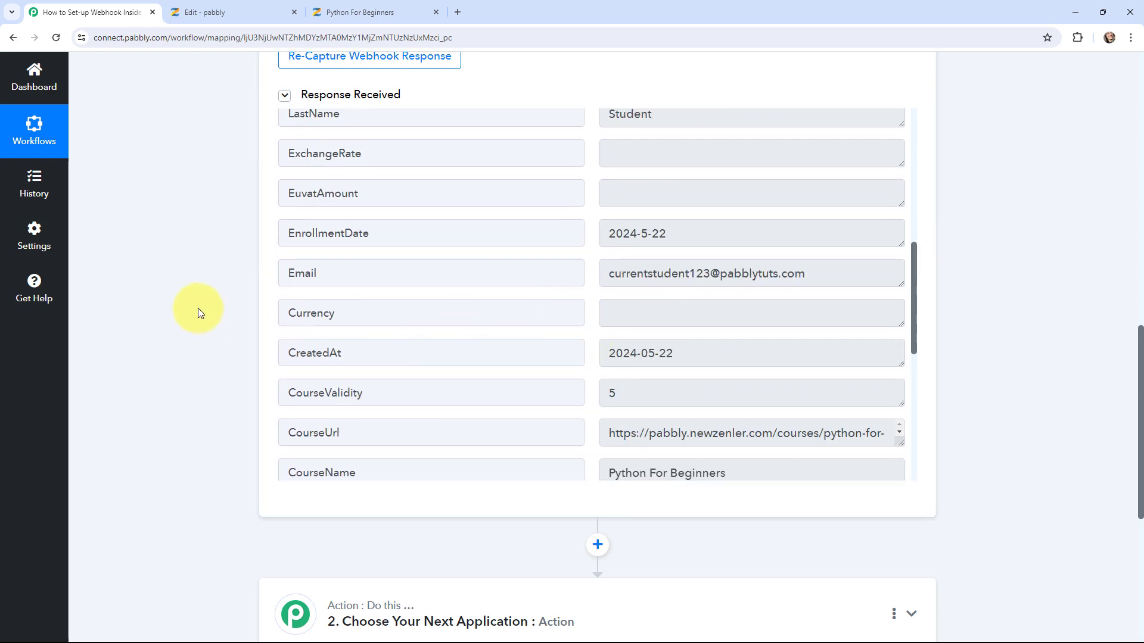
scroll(198, 308, "up", 12)
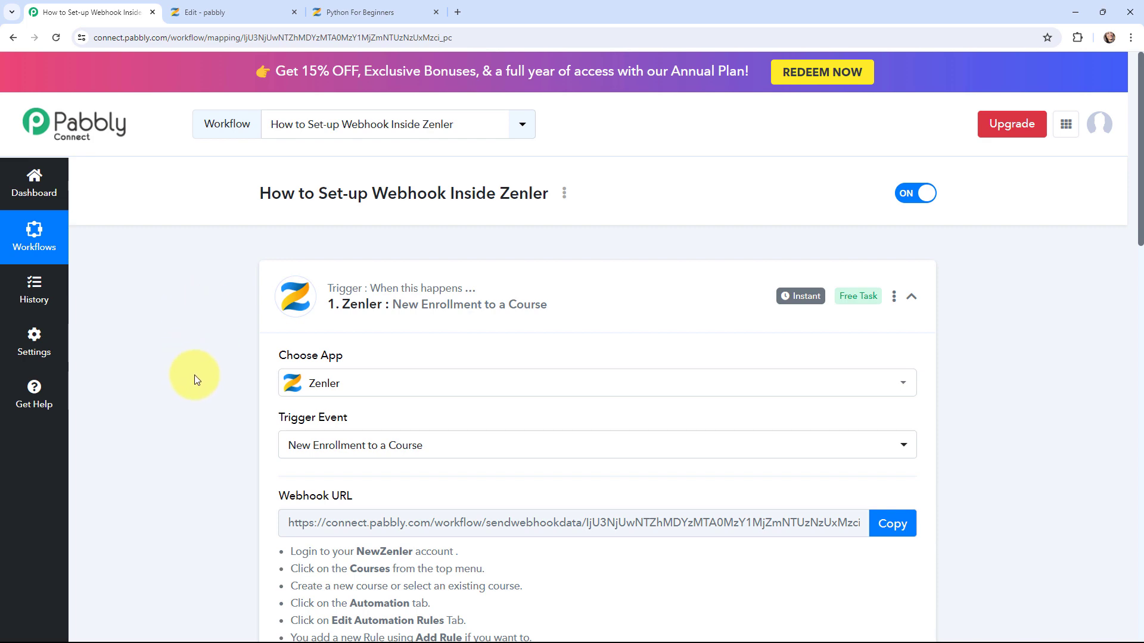
scroll(195, 374, "down", 20)
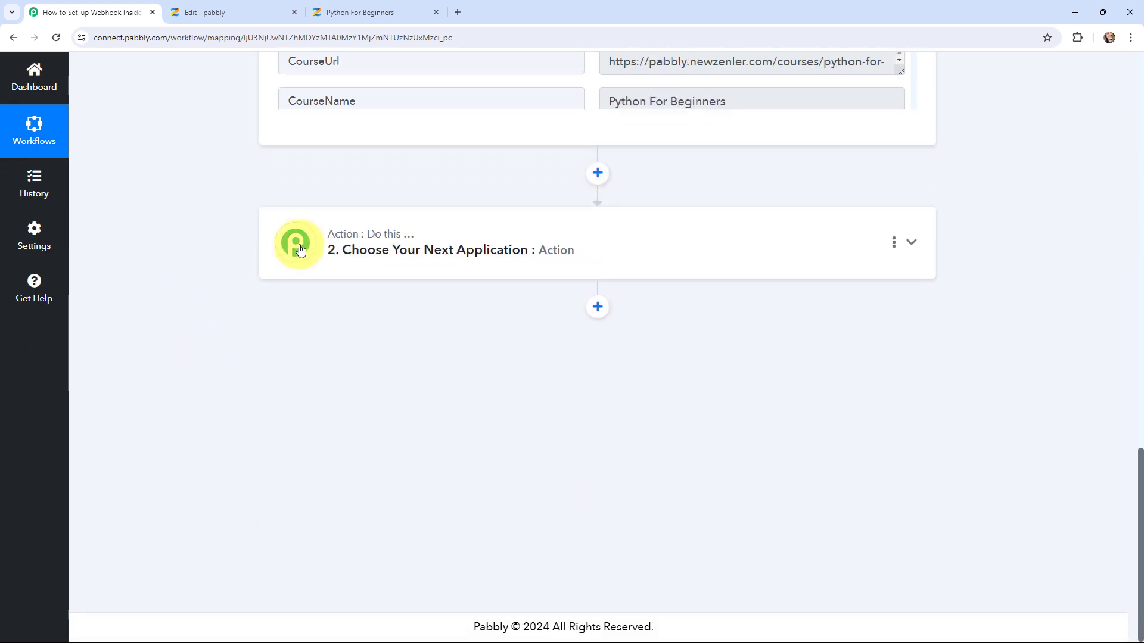
left_click(300, 250)
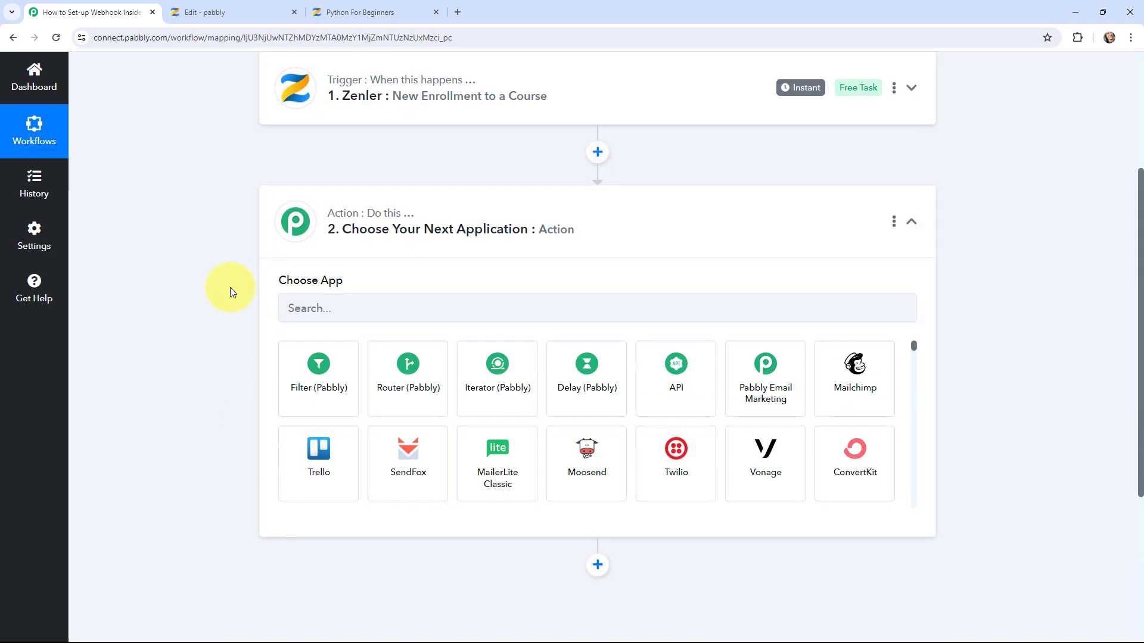
left_click(284, 238)
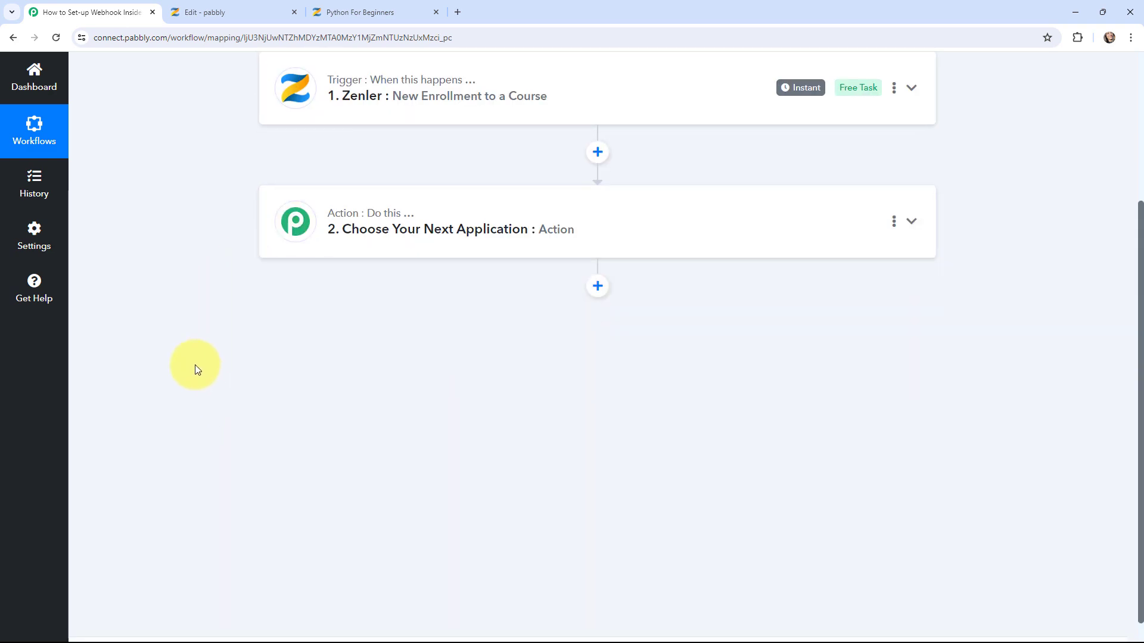